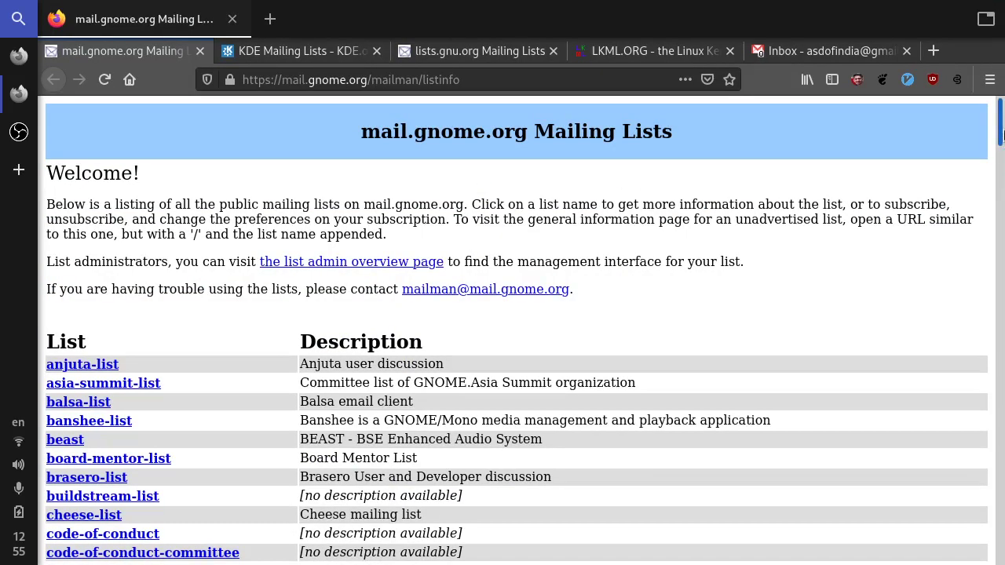
- Browse the GNOME mailing list directory, and review the general user and development lists on the KDE Mailing Lists page
drag(1002, 135, 1002, 559)
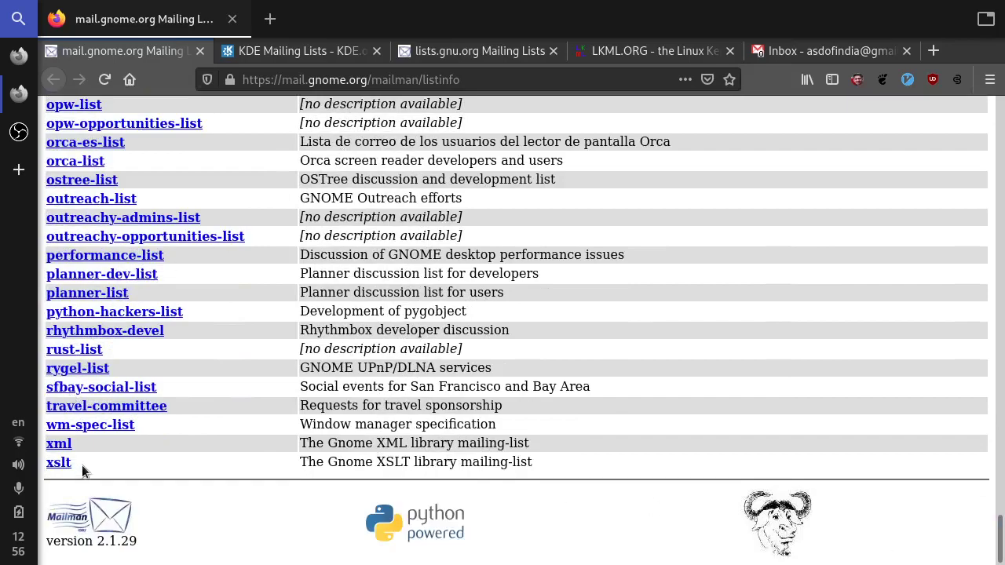
scroll(141, 178, up, 9)
click(313, 56)
scroll(233, 313, down, 1)
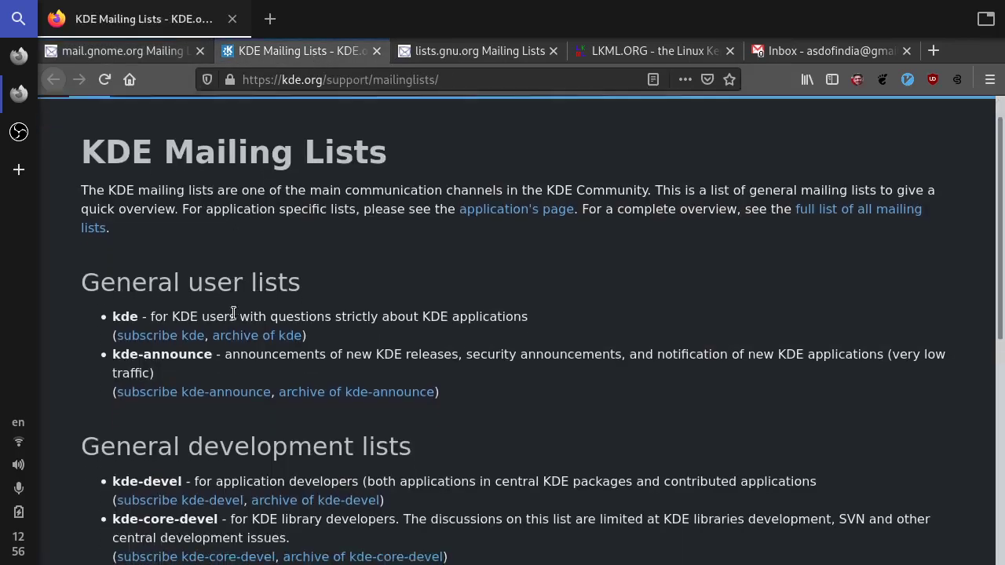
scroll(233, 313, down, 4)
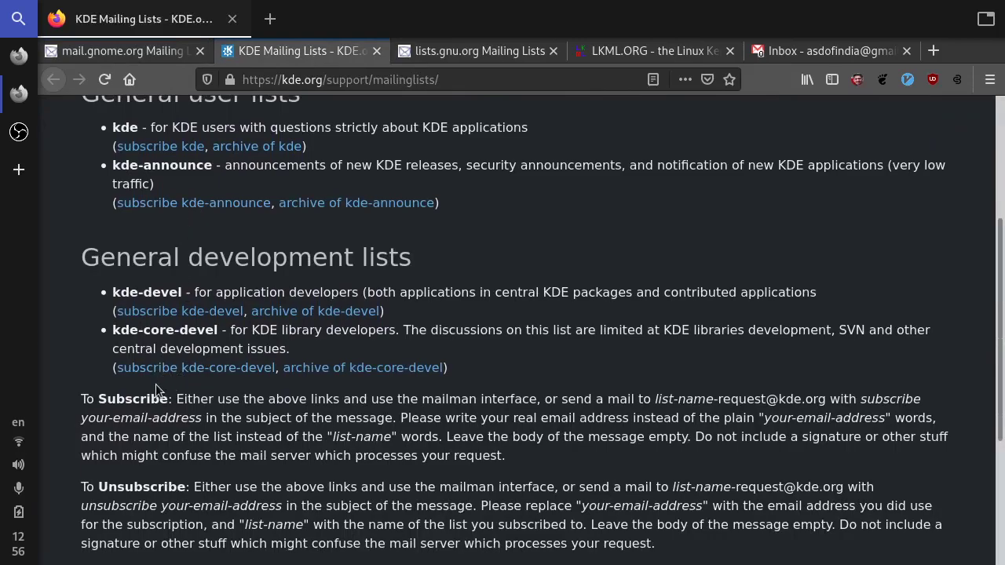
- Browse the lists.gnu.org mailing list directory from its first entries through to the www lists near its end
click(474, 58)
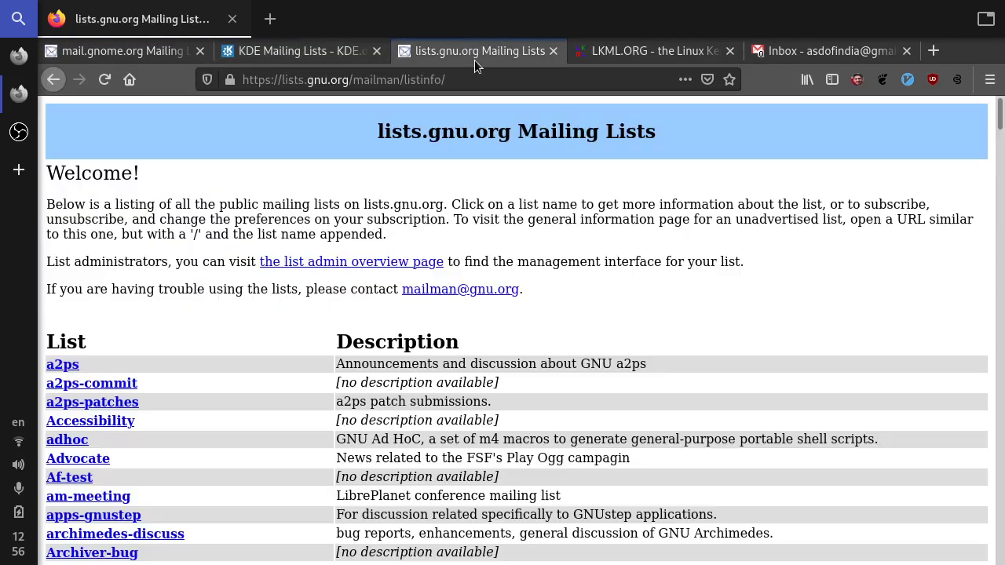
scroll(298, 321, down, 1)
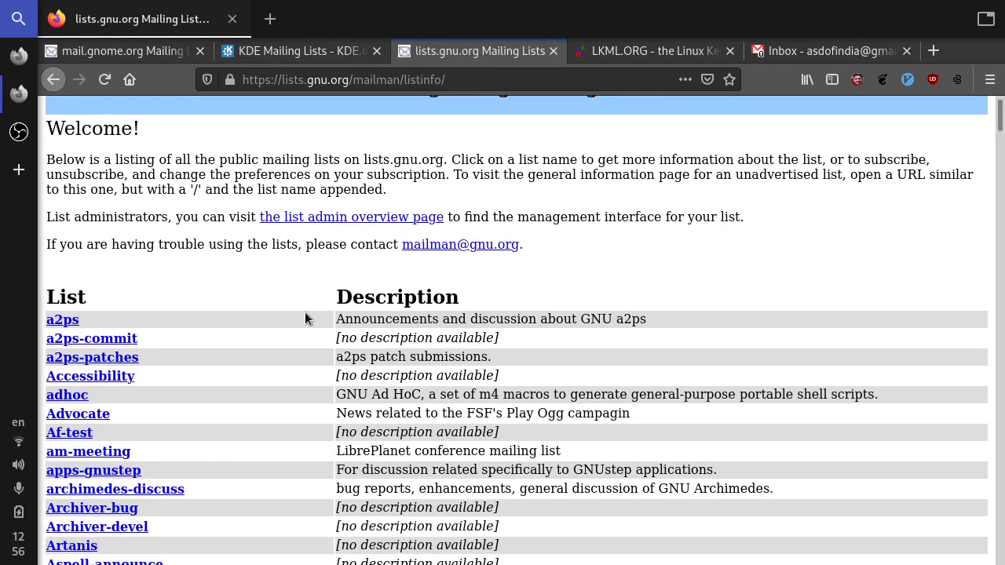
scroll(305, 318, down, 18)
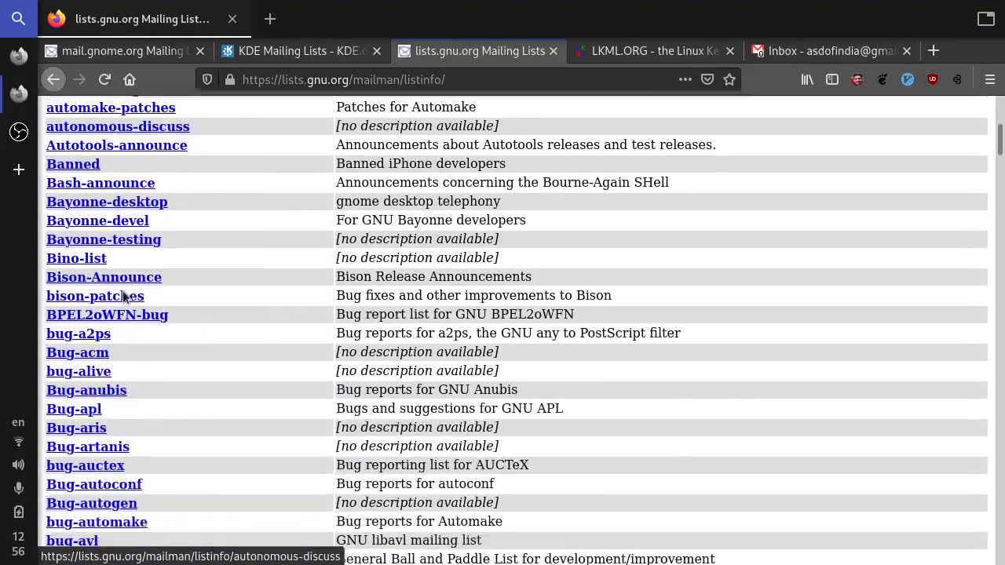
scroll(123, 297, down, 10)
drag(1000, 154, 999, 540)
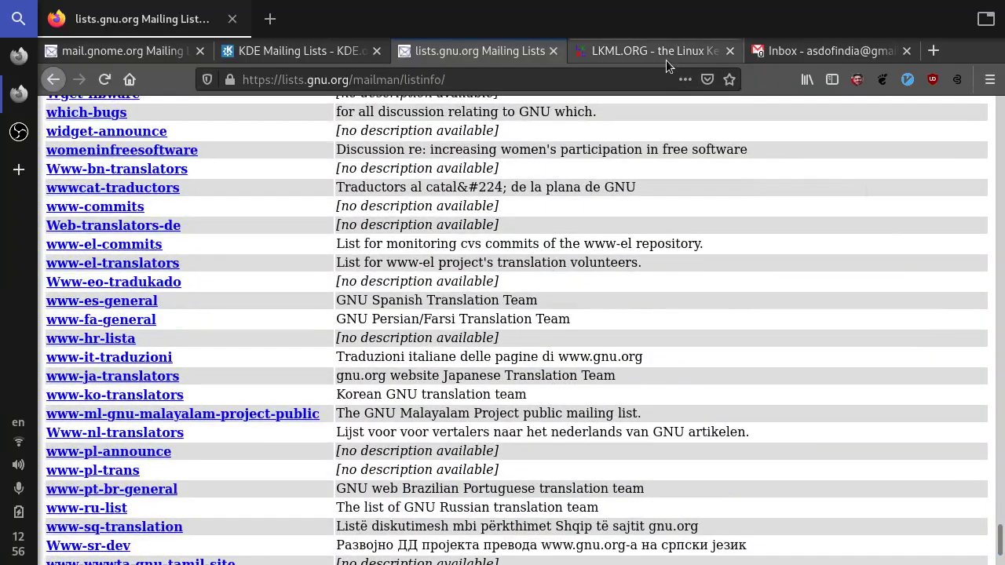
- Look over the latest and hottest messages on the LKML.ORG Linux kernel mailing list archive
click(651, 52)
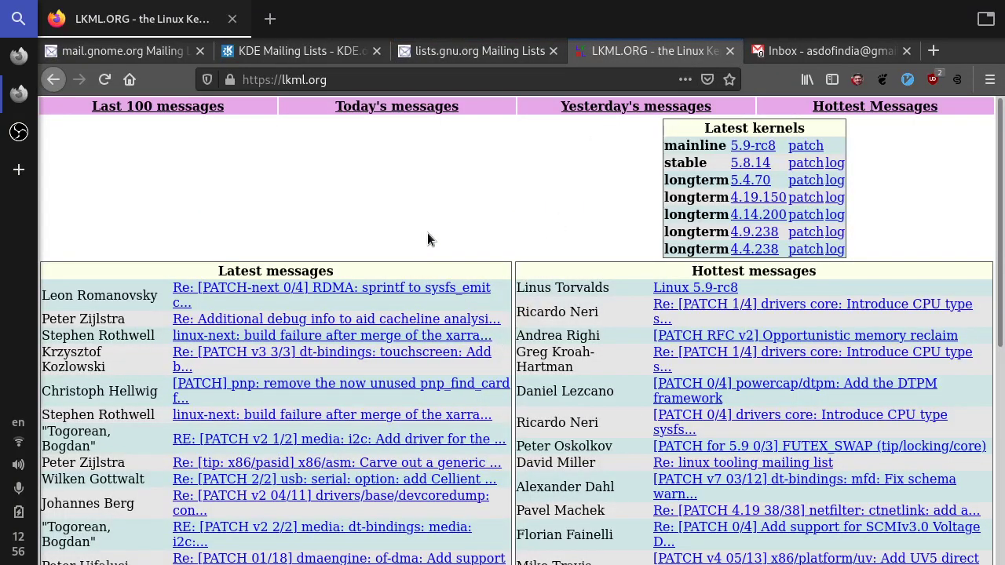
scroll(389, 269, down, 8)
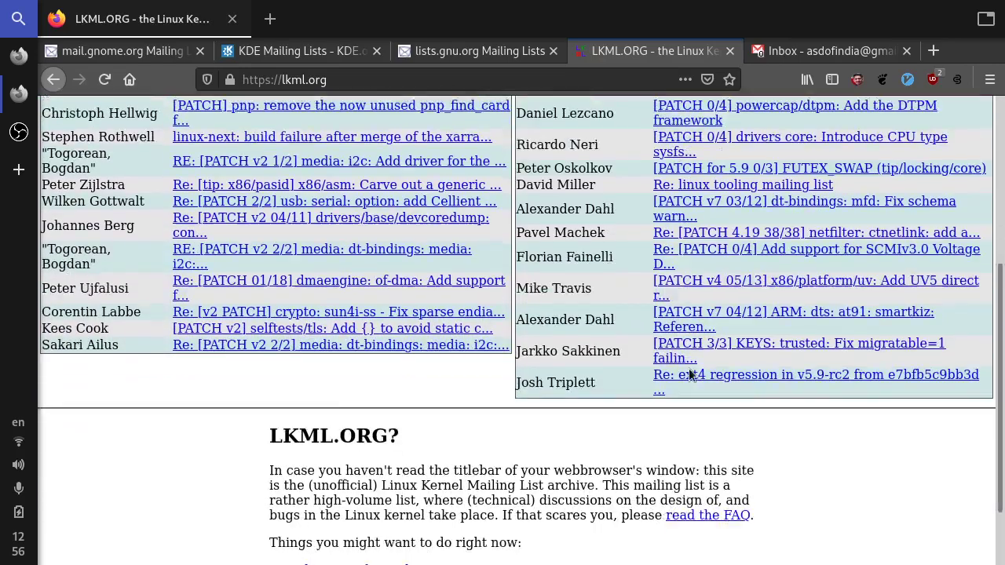
scroll(416, 224, up, 8)
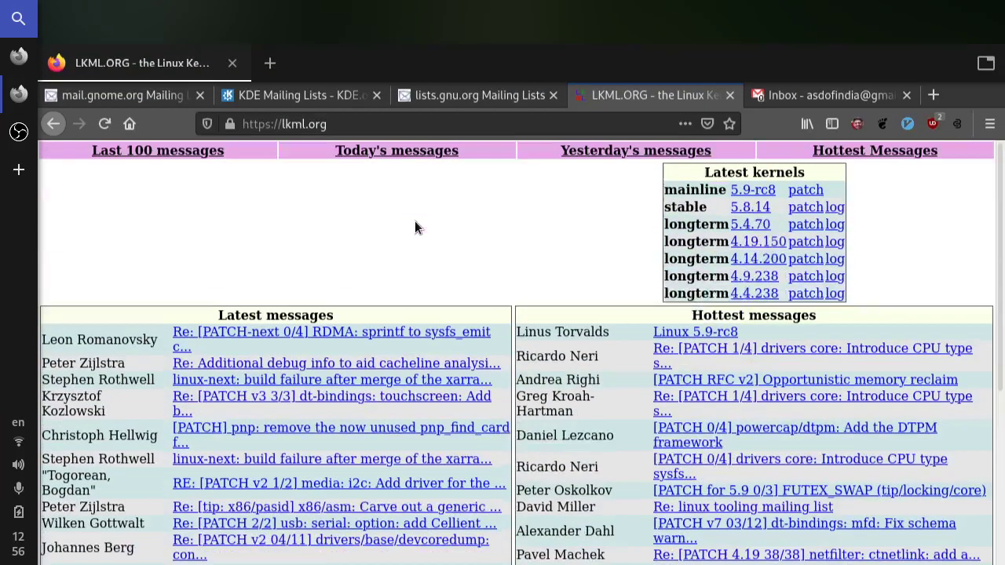
scroll(415, 220, down, 1)
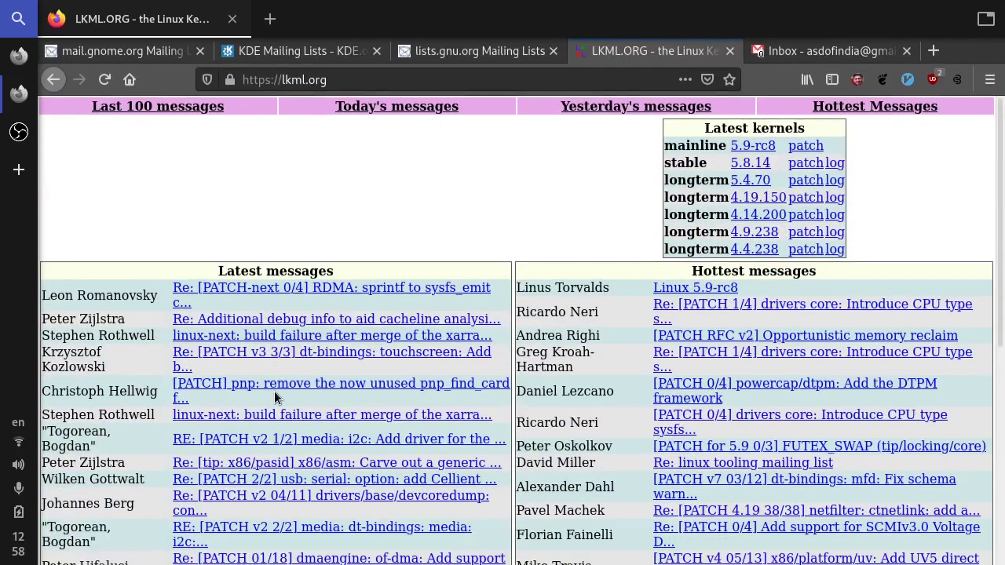
- Close the LKML, GNOME, KDE and GNU mailing list pages, keeping only the Gmail inbox open
key(ctrl+w)
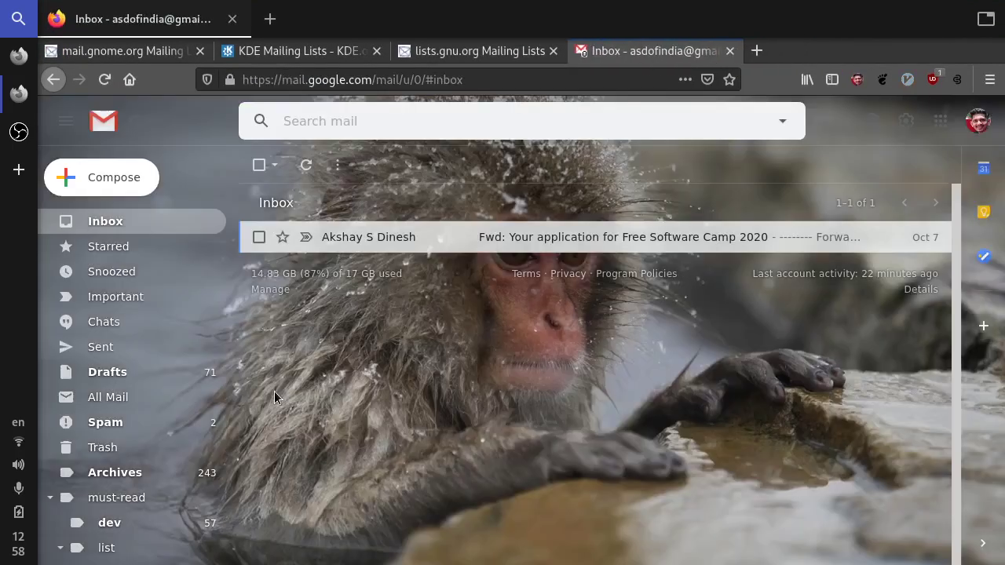
middle_click(180, 55)
middle_click(180, 55)
middle_click(179, 55)
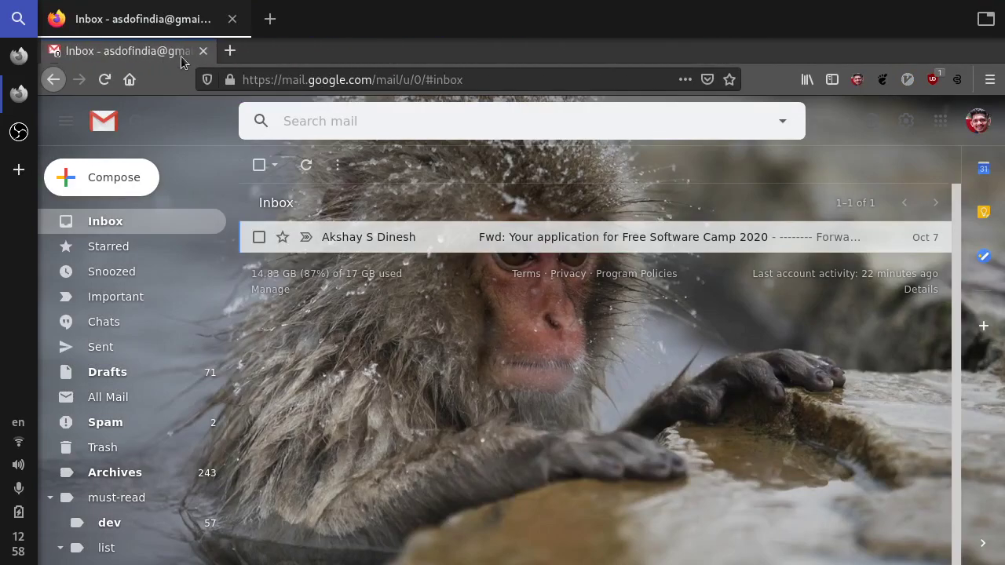
- Open the forwarded Free Software Camp 2020 application email and follow its link to the camp-announce mailing list
click(594, 240)
scroll(511, 440, down, 6)
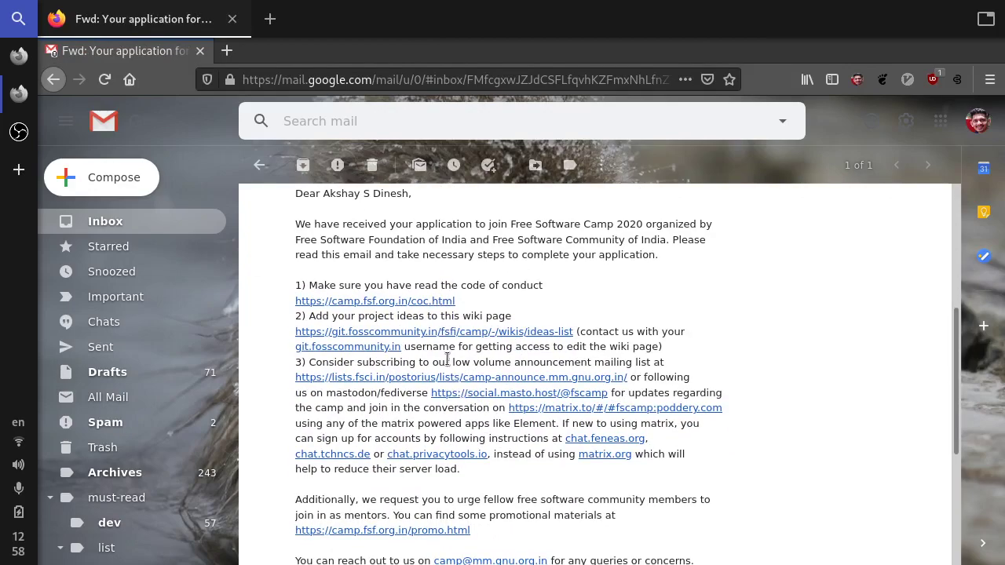
scroll(469, 424, down, 3)
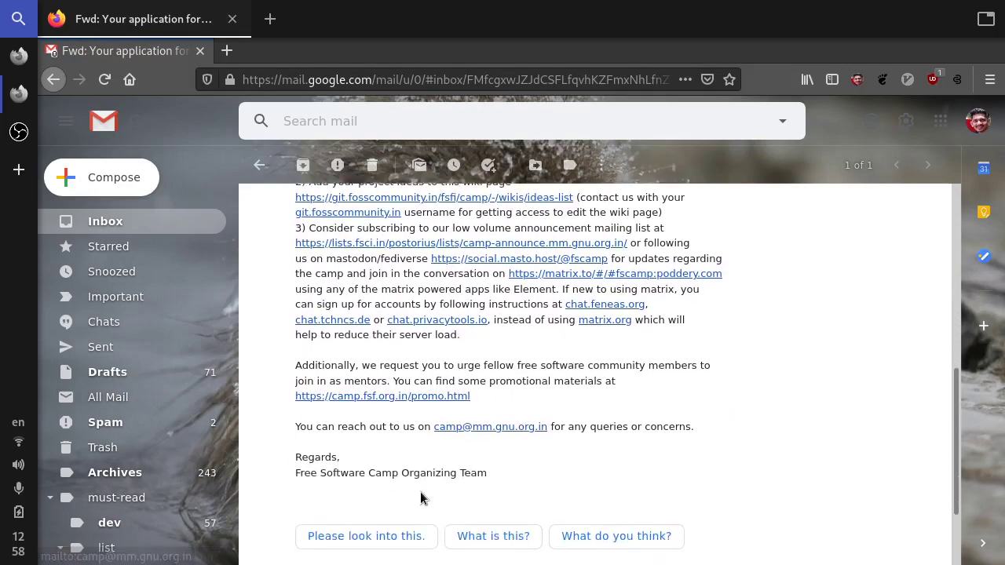
scroll(380, 391, up, 2)
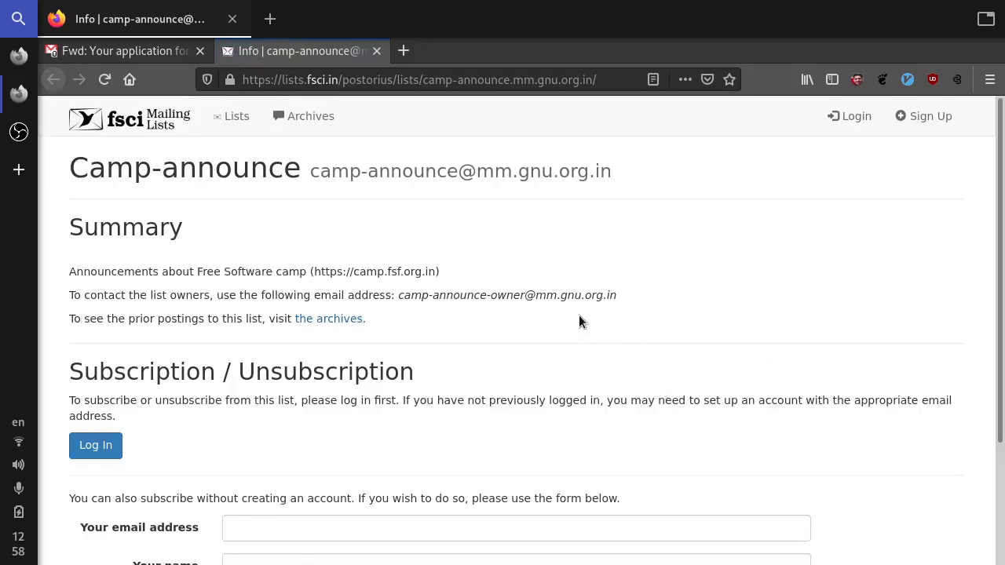
- Read the Camp-announce list's summary and its options for subscribing with or without an account
scroll(578, 315, down, 1)
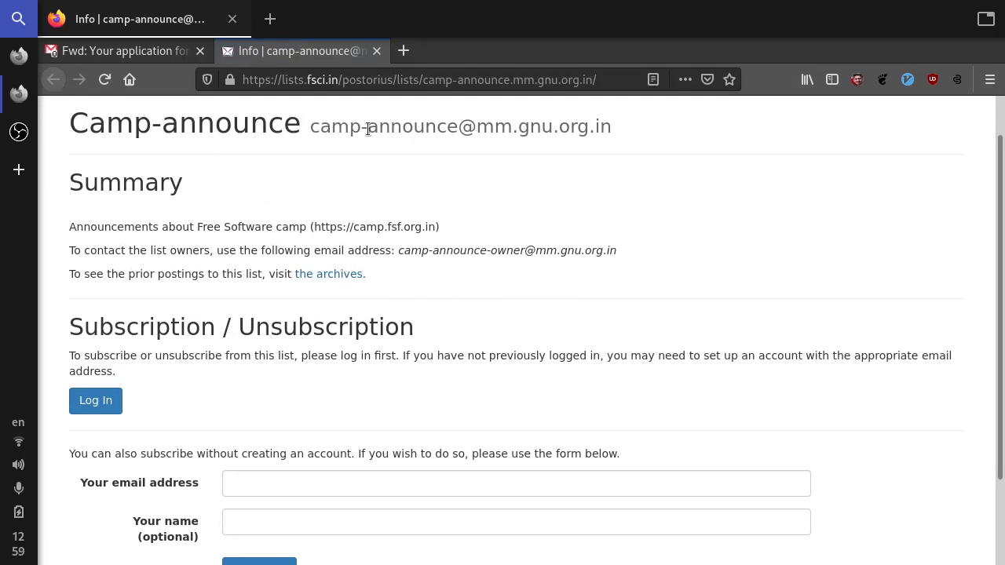
scroll(162, 224, down, 1)
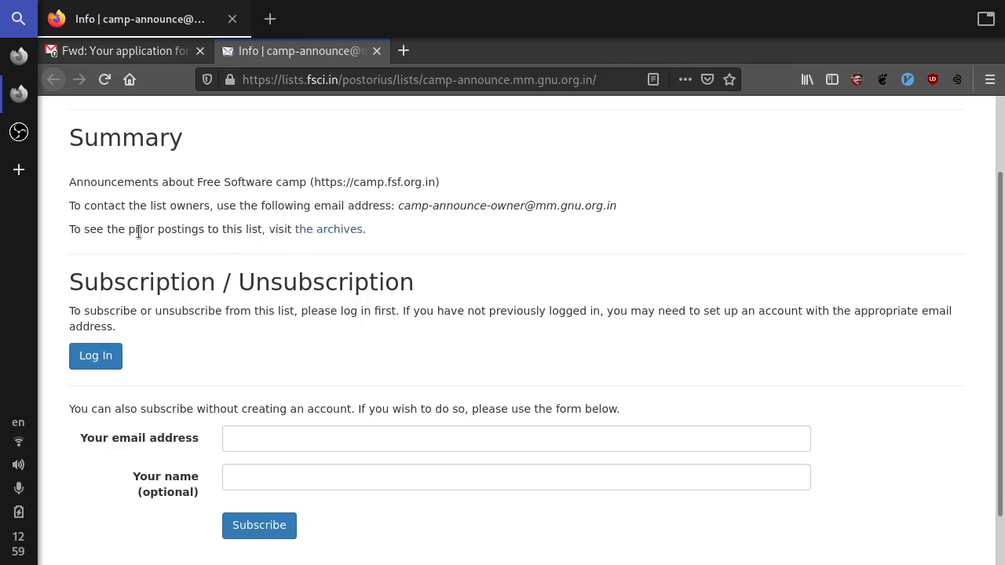
scroll(260, 336, down, 2)
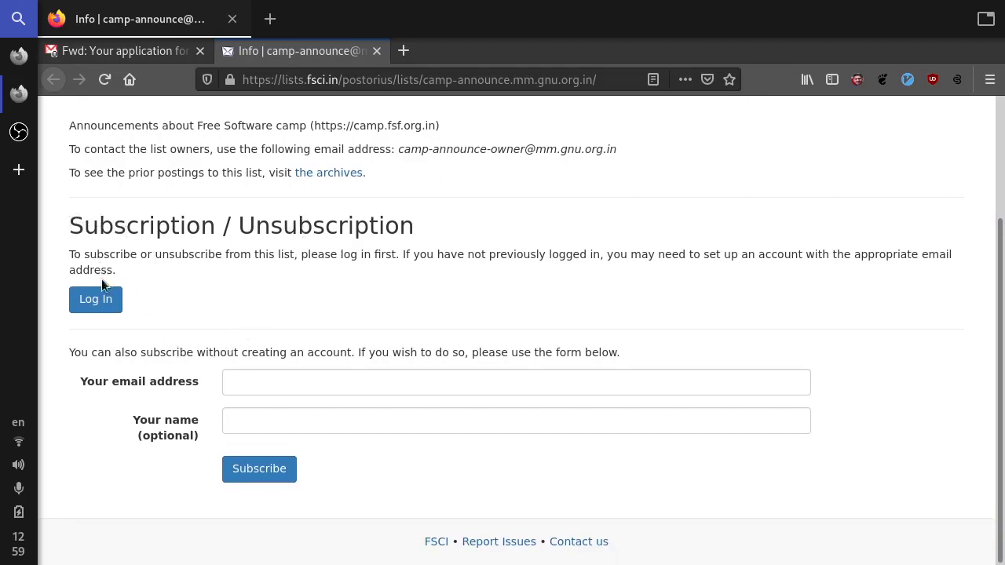
scroll(562, 262, up, 3)
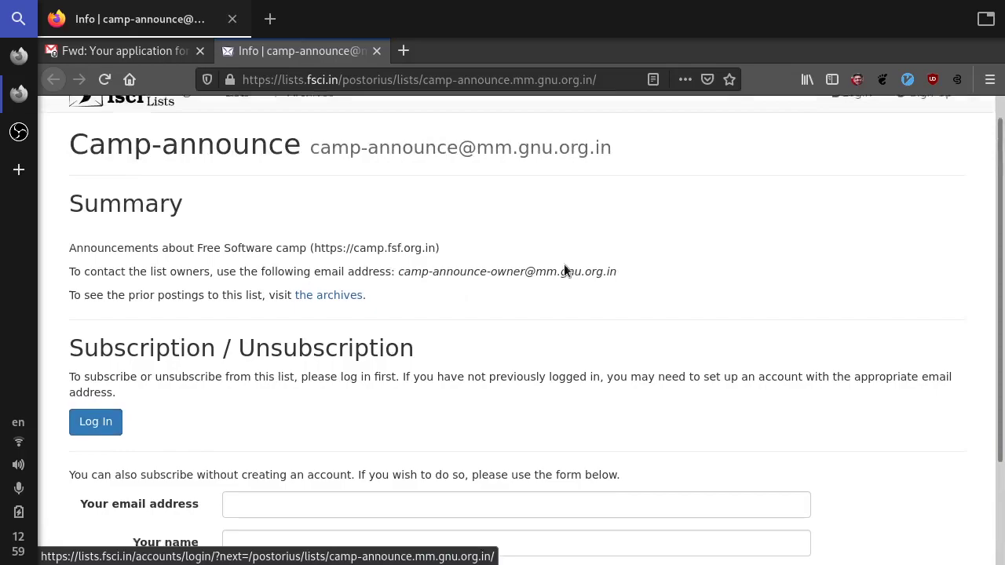
scroll(215, 322, down, 1)
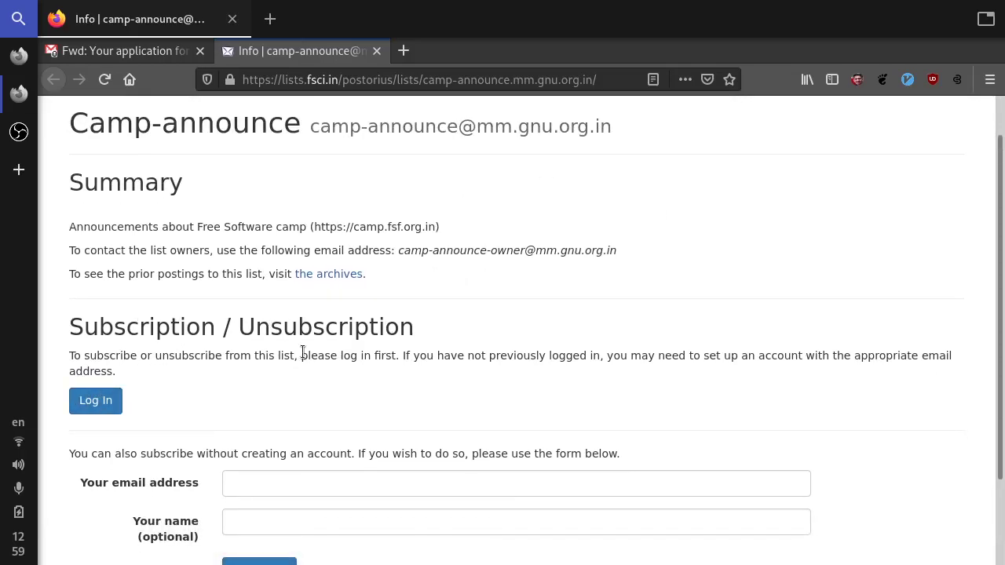
scroll(303, 369, down, 3)
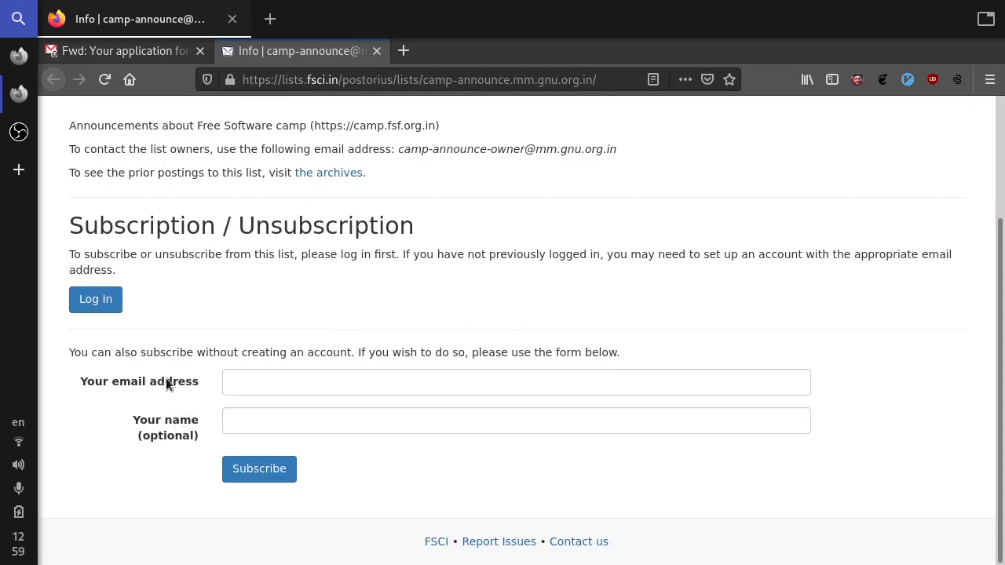
- Subscribe to Camp-announce without an account by filling in the subscriber's email address and name and submitting the form
click(260, 387)
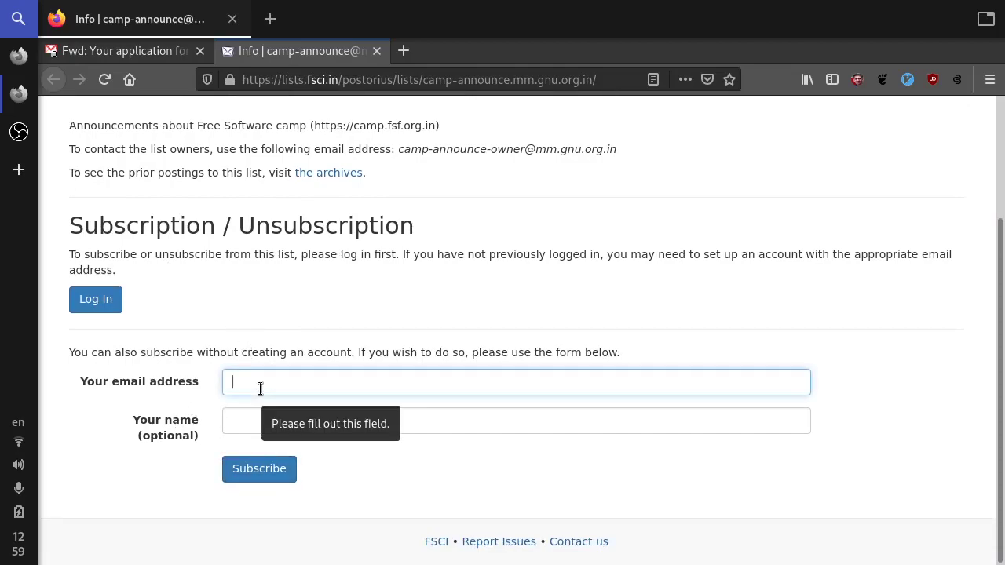
text(asdofind)
key(Down)
key(Return)
key(Tab)
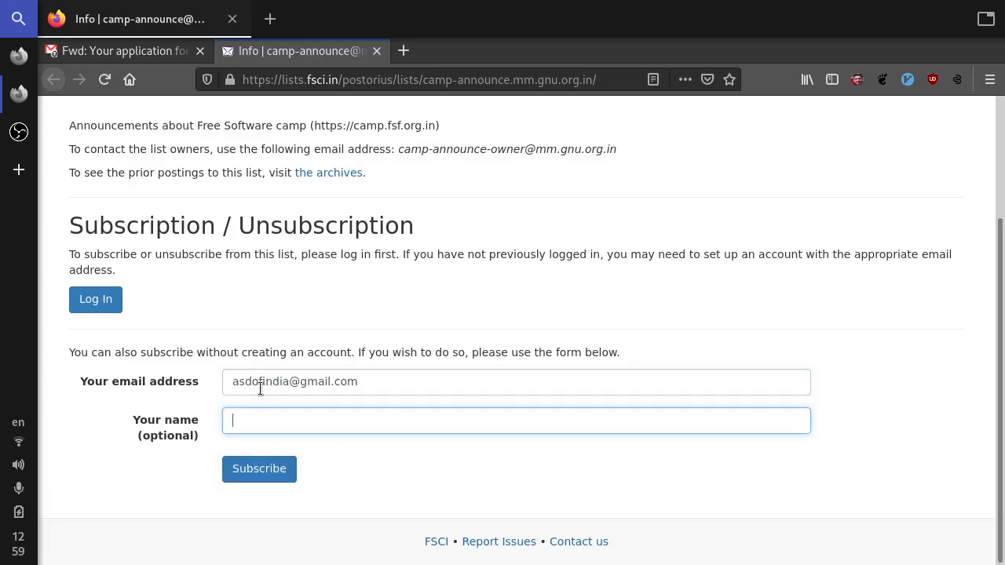
text(Akshay)
click(288, 471)
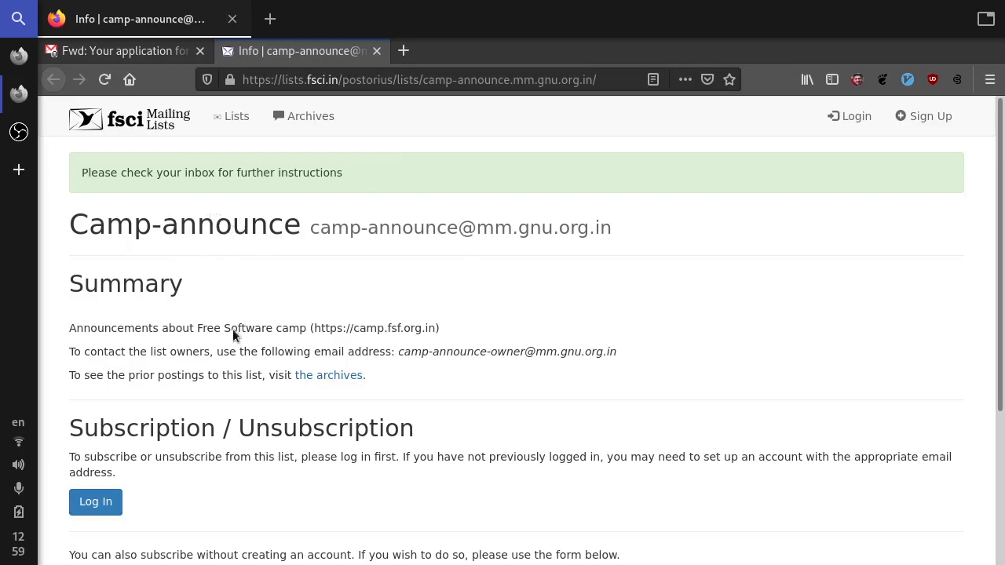
- Open the new camp-announce confirmation email in the Gmail inbox and read its subject and confirmation instructions
click(132, 57)
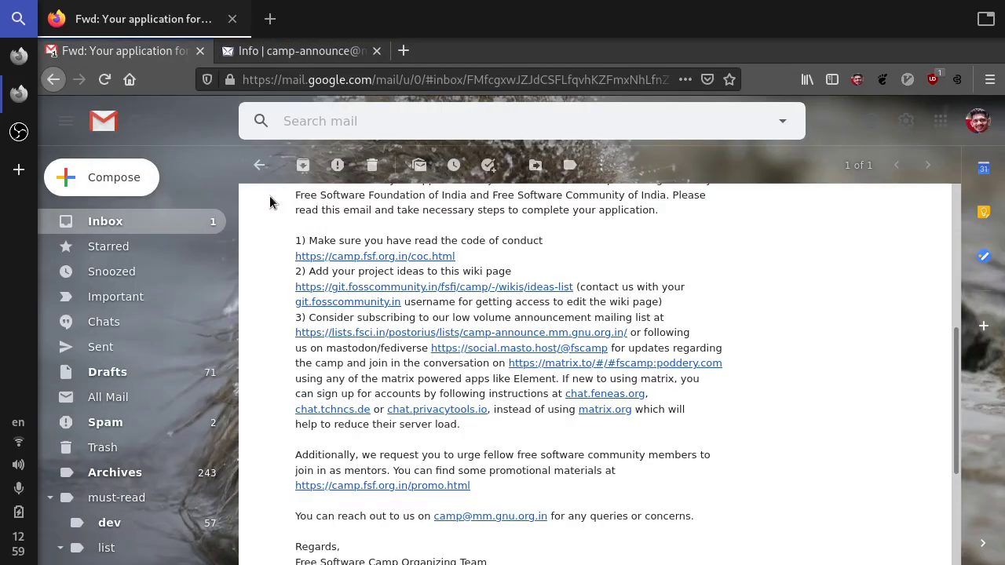
click(260, 165)
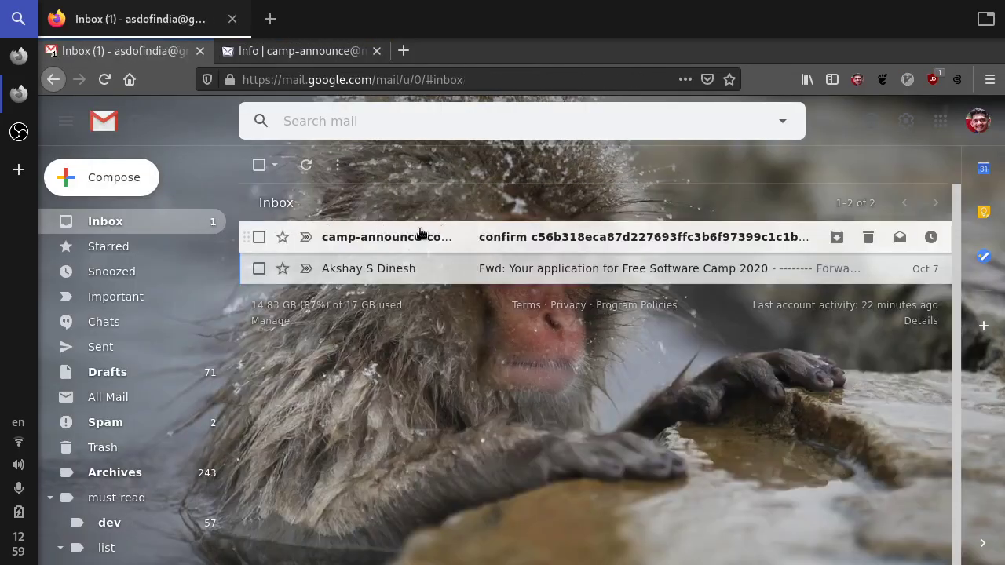
click(433, 251)
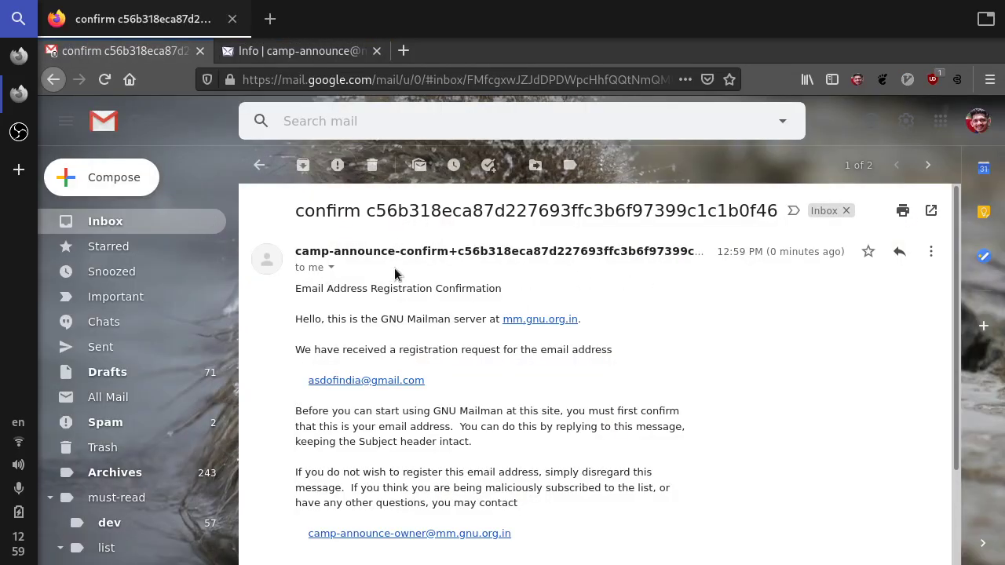
scroll(494, 449, down, 1)
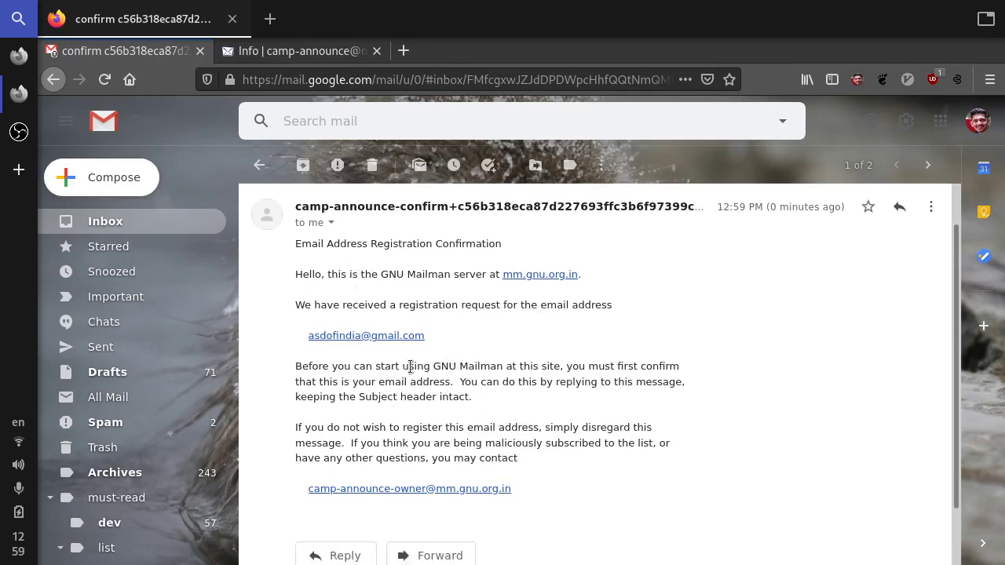
scroll(409, 366, down, 1)
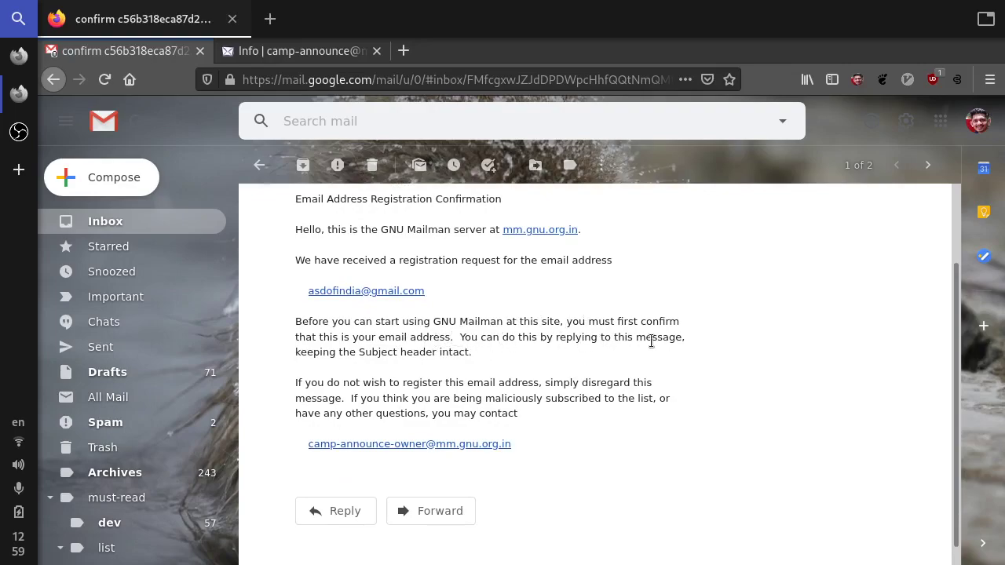
scroll(444, 368, up, 2)
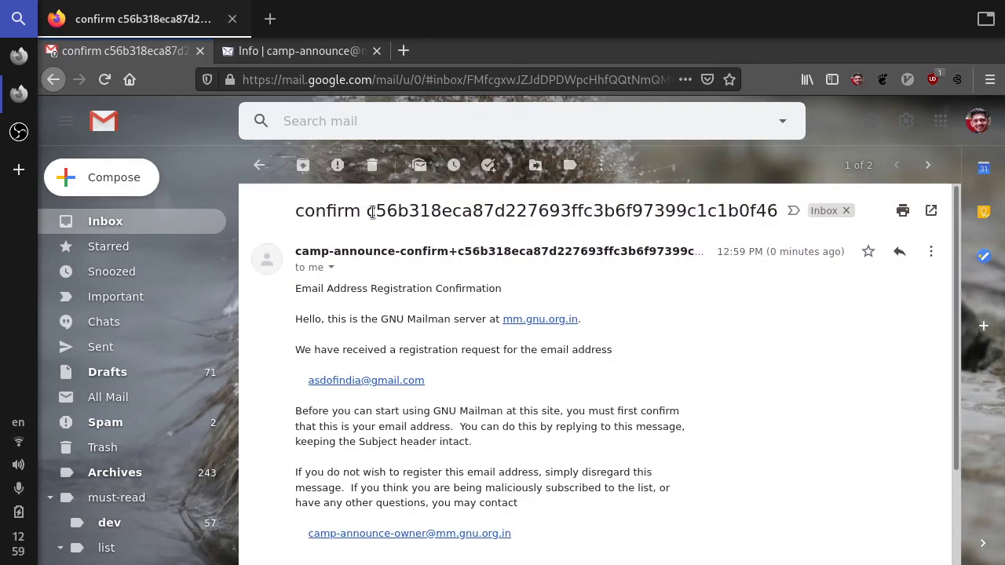
drag(372, 211, 669, 212)
click(669, 212)
scroll(518, 432, down, 1)
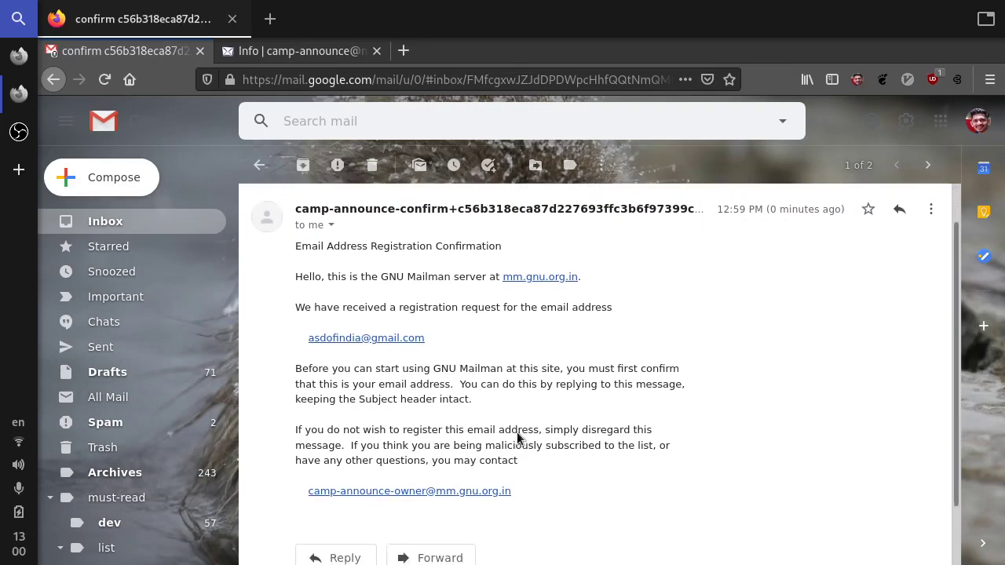
- Send a blank reply to the camp-announce confirmation email with its subject kept intact, and return to the inbox
scroll(516, 421, down, 1)
click(347, 515)
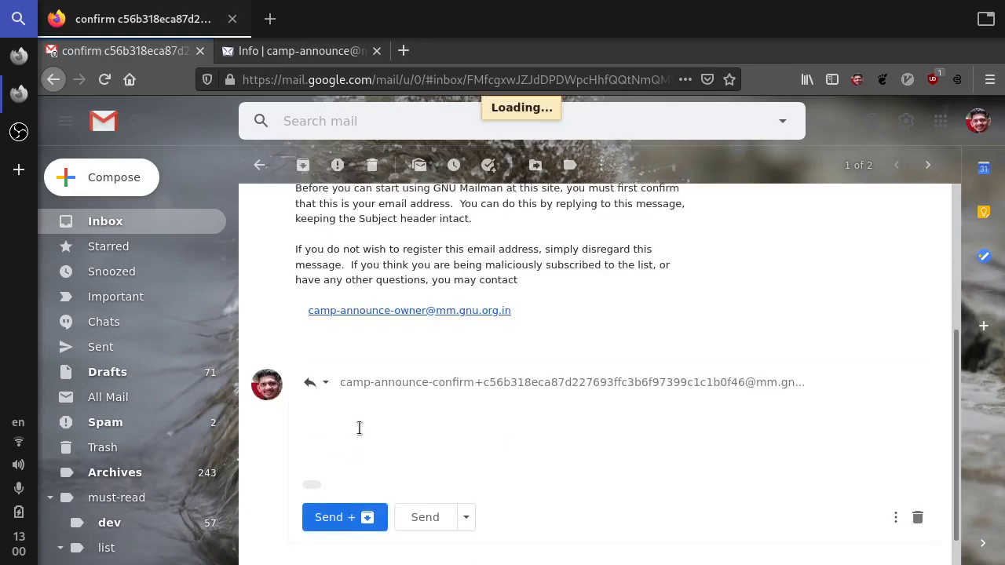
click(429, 484)
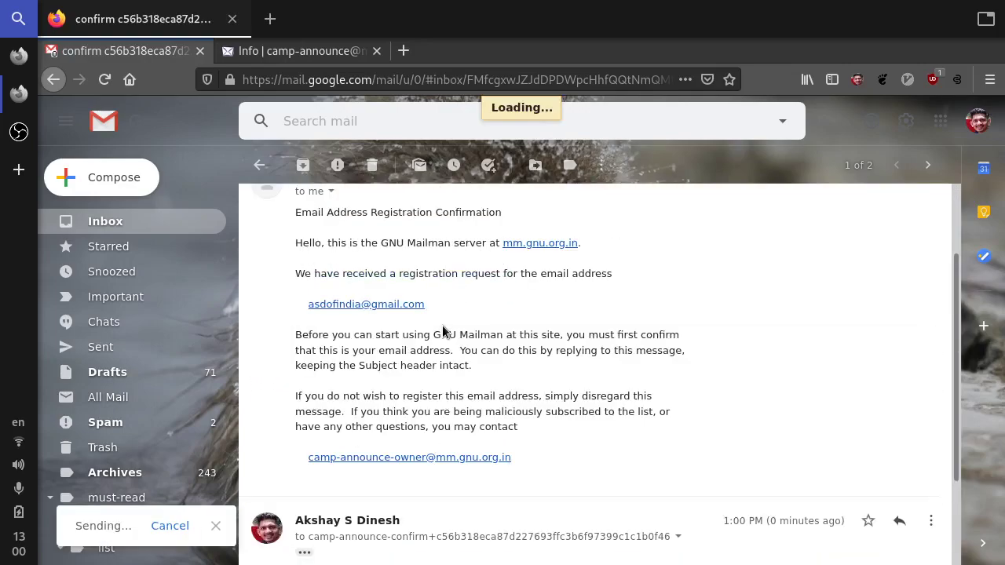
click(259, 164)
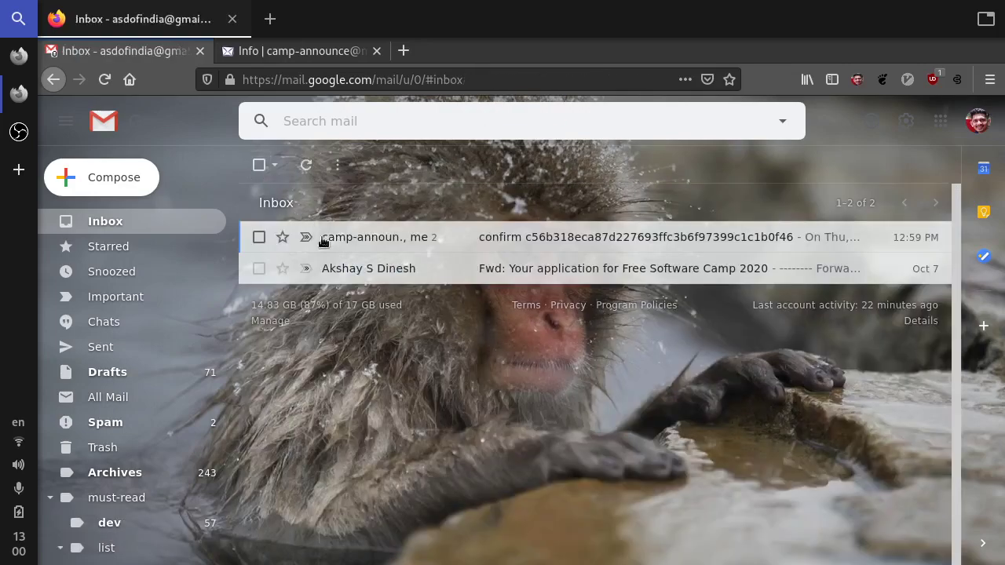
- Refresh the inbox, and permanently delete all the messages in the Spam folder
click(309, 165)
click(304, 167)
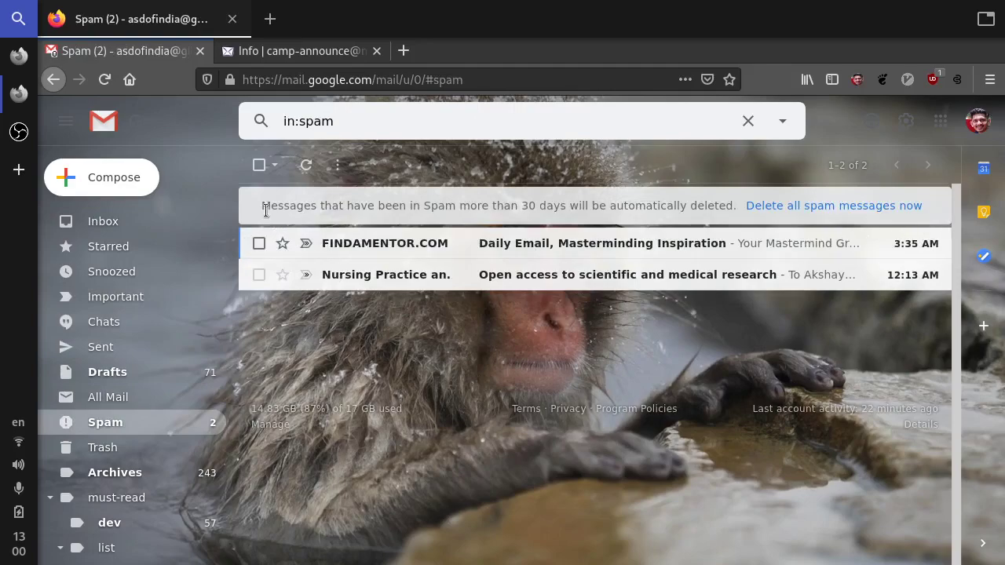
click(259, 165)
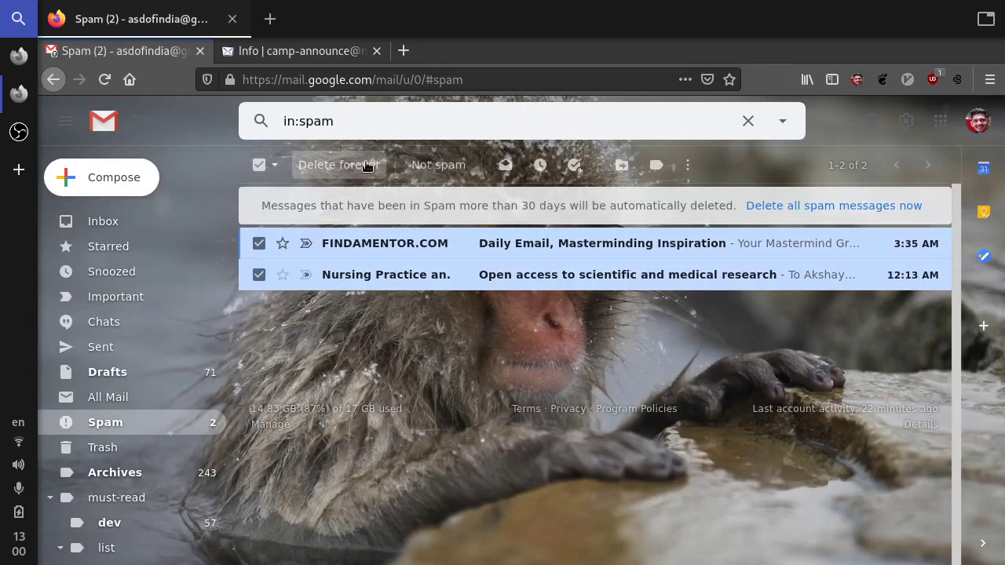
click(338, 165)
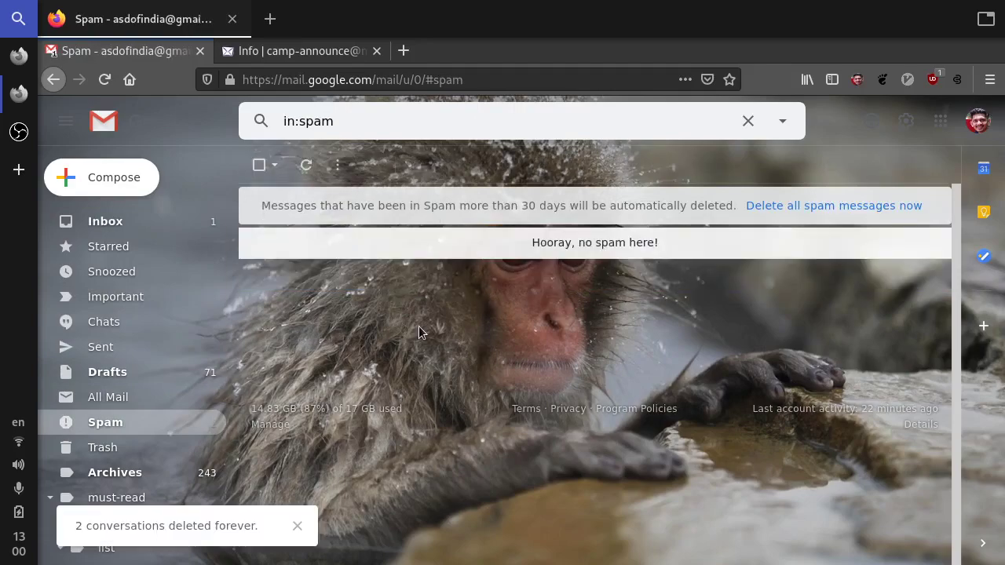
click(307, 164)
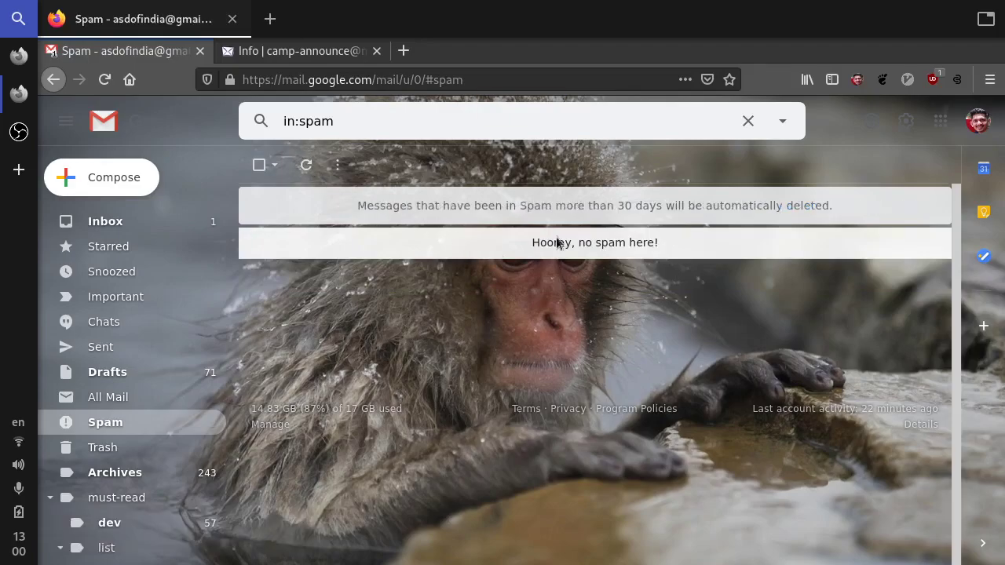
- Open the "Welcome to the "Camp-announce" mailing list" email in the inbox and read its posting and unsubscribing instructions
click(175, 223)
click(609, 240)
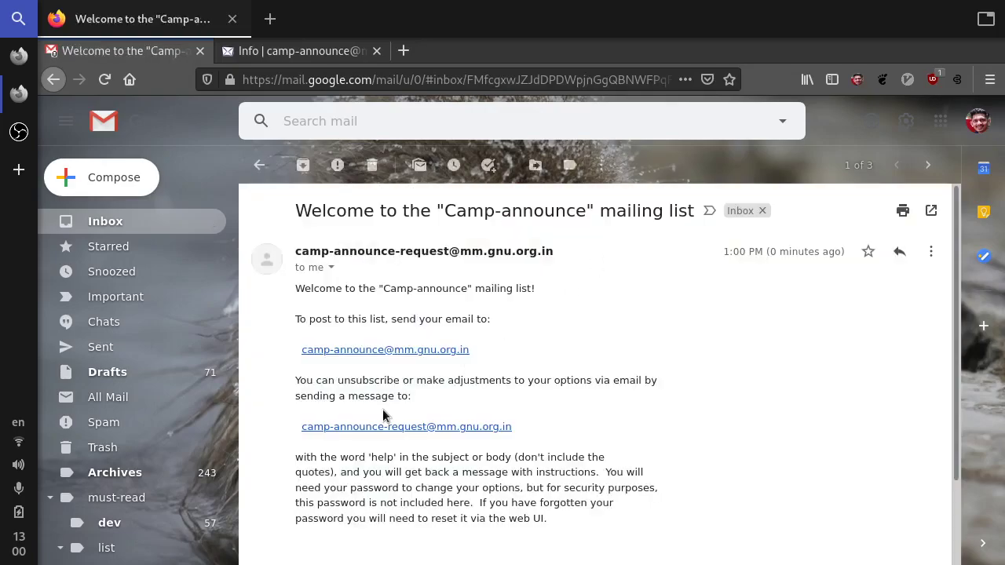
click(259, 165)
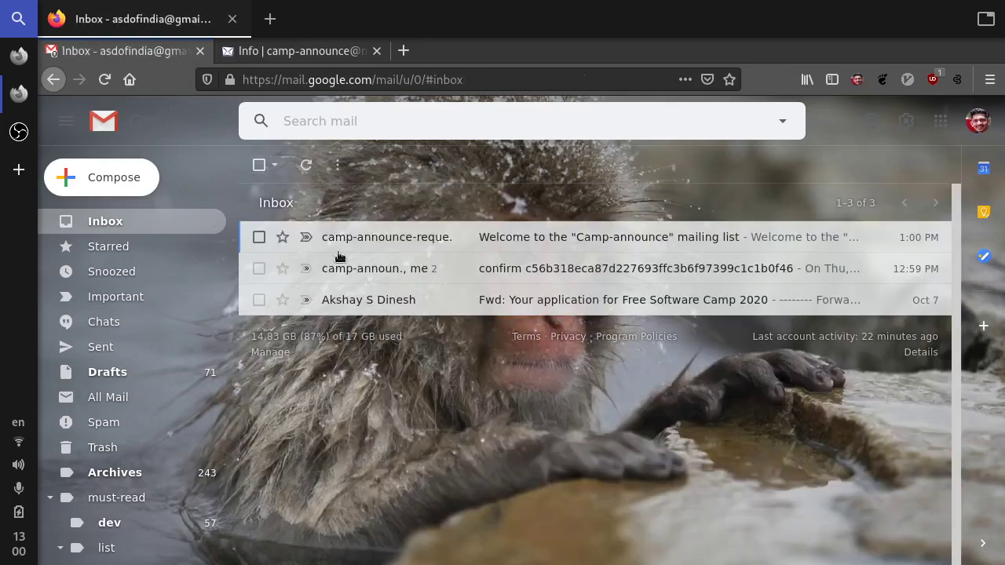
click(543, 242)
scroll(395, 327, down, 2)
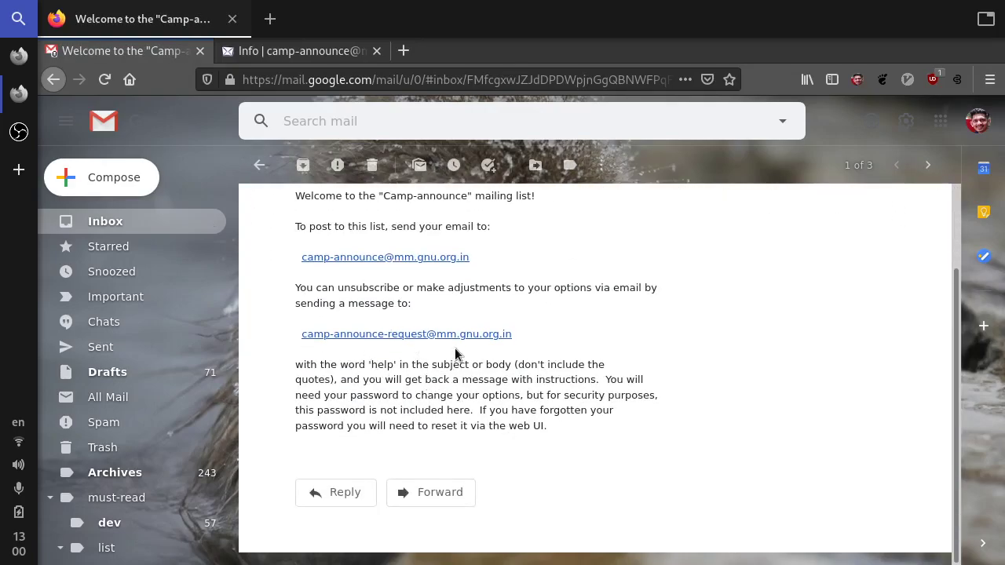
scroll(378, 368, up, 2)
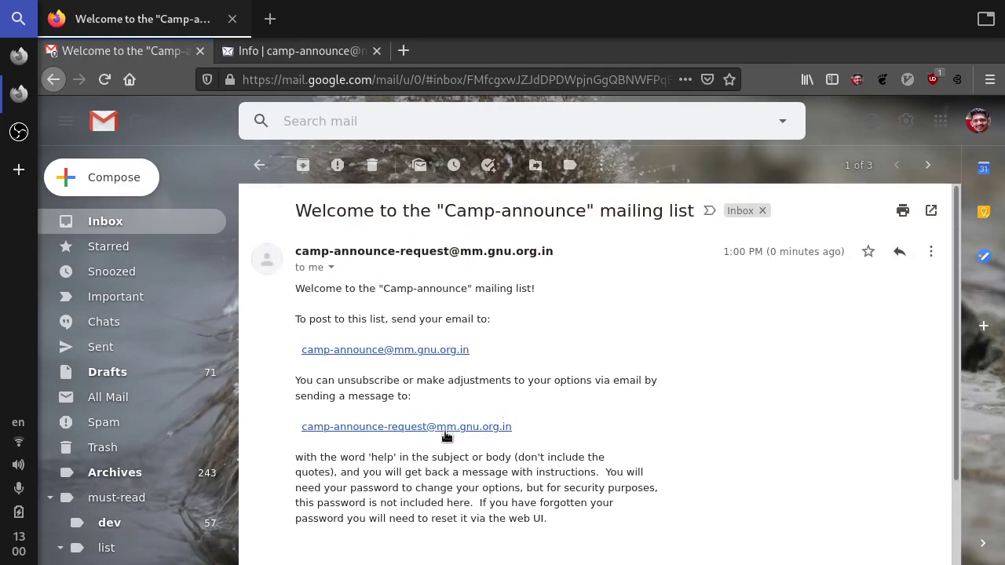
scroll(385, 424, down, 1)
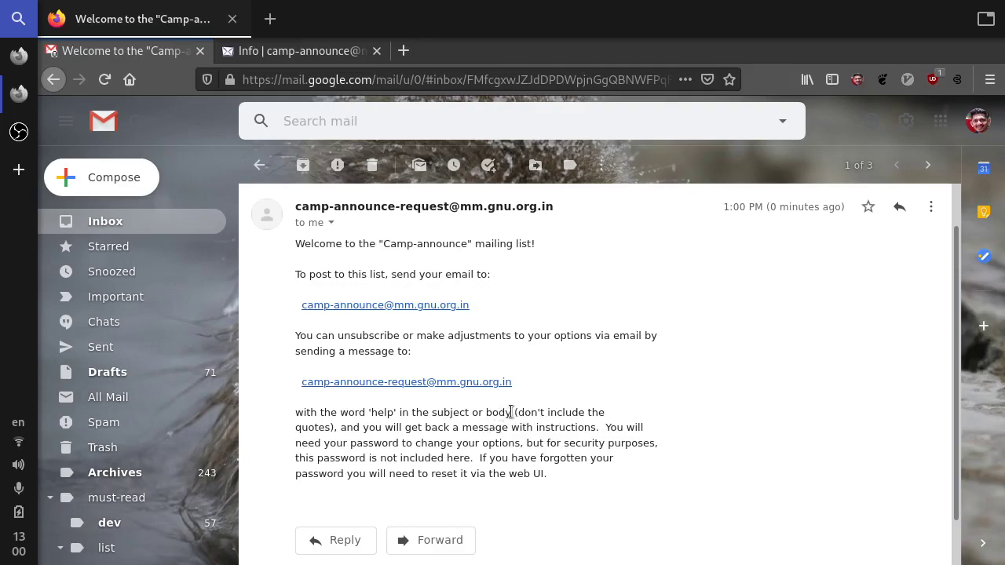
scroll(343, 329, up, 1)
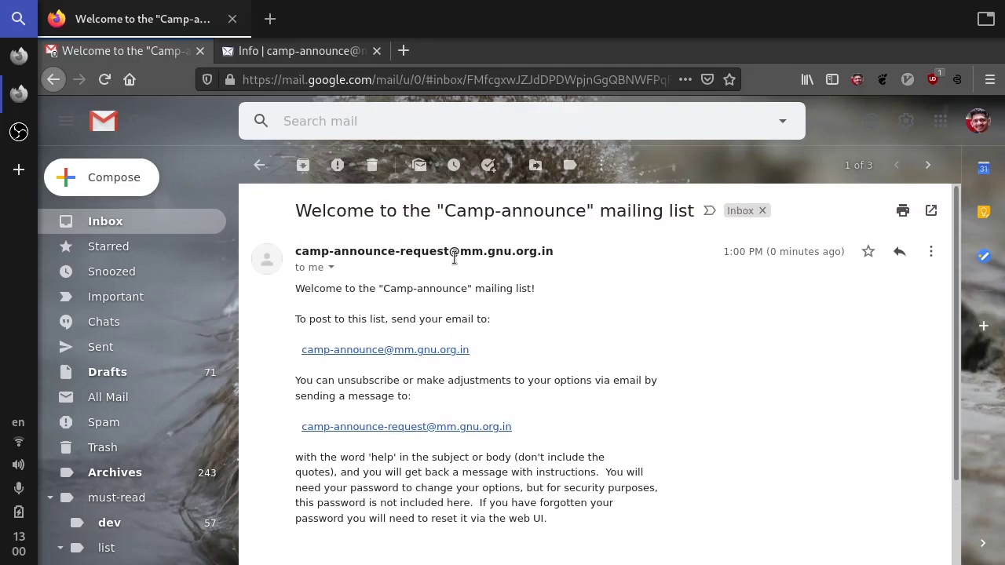
- Leave the welcome email, check the Spam folder for messages, and return to the inbox
click(263, 165)
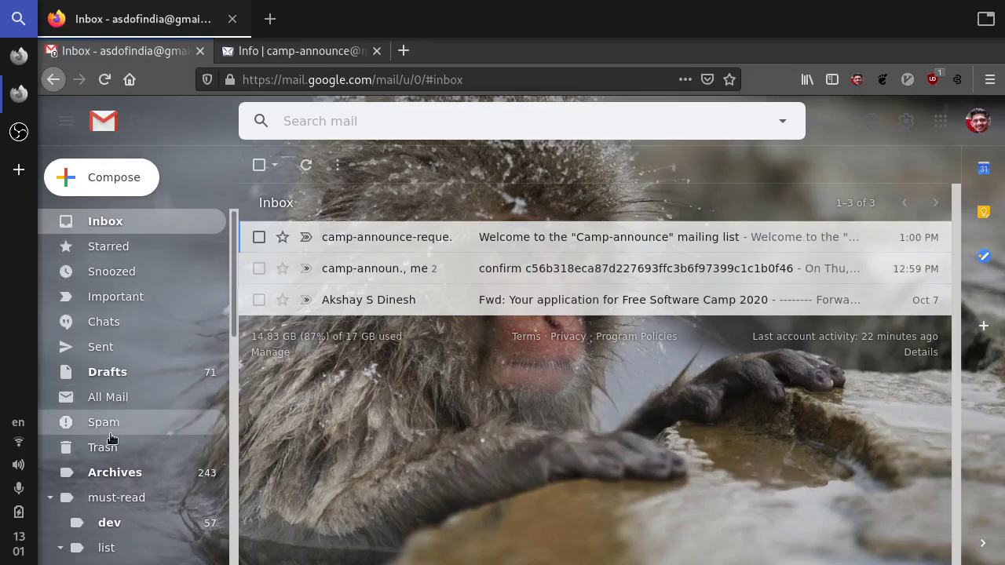
click(111, 436)
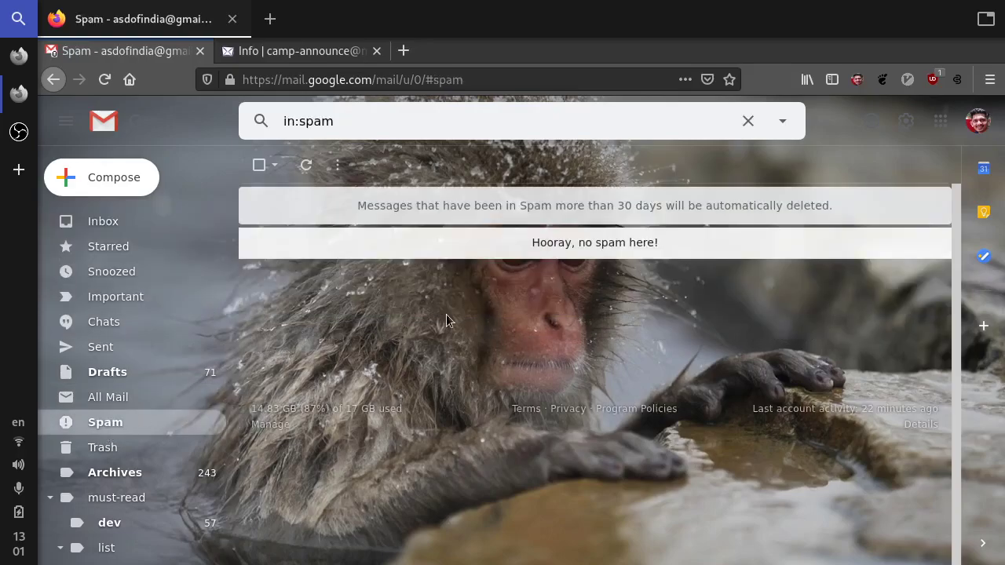
click(174, 221)
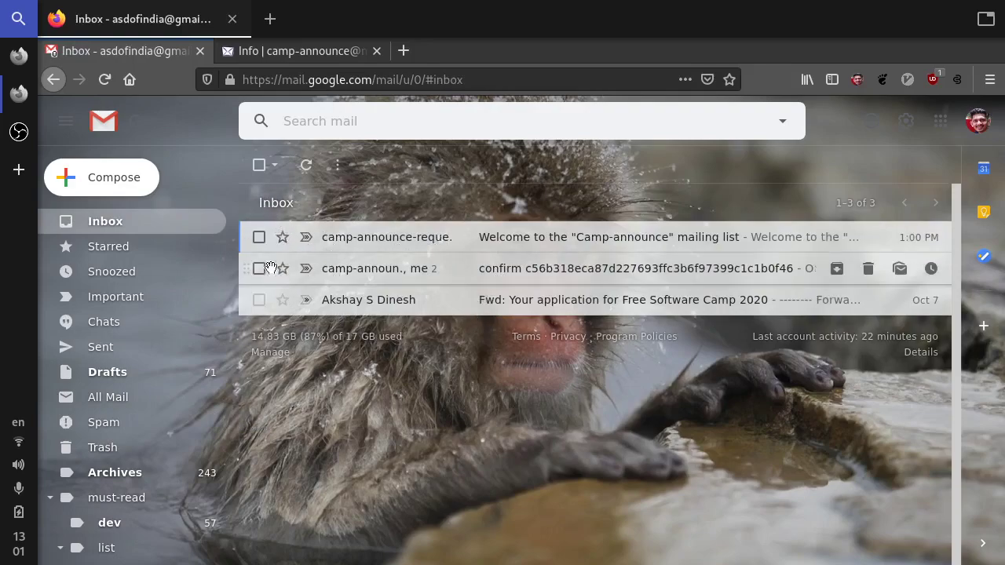
- Sign in to the mailing list site from the Camp-announce page with the prefilled account credentials
click(255, 49)
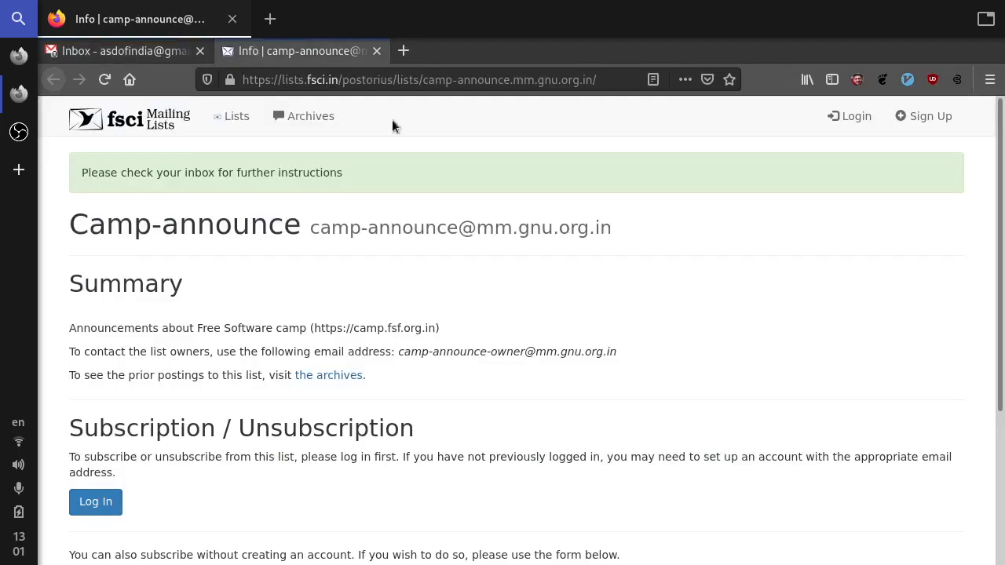
scroll(425, 298, down, 3)
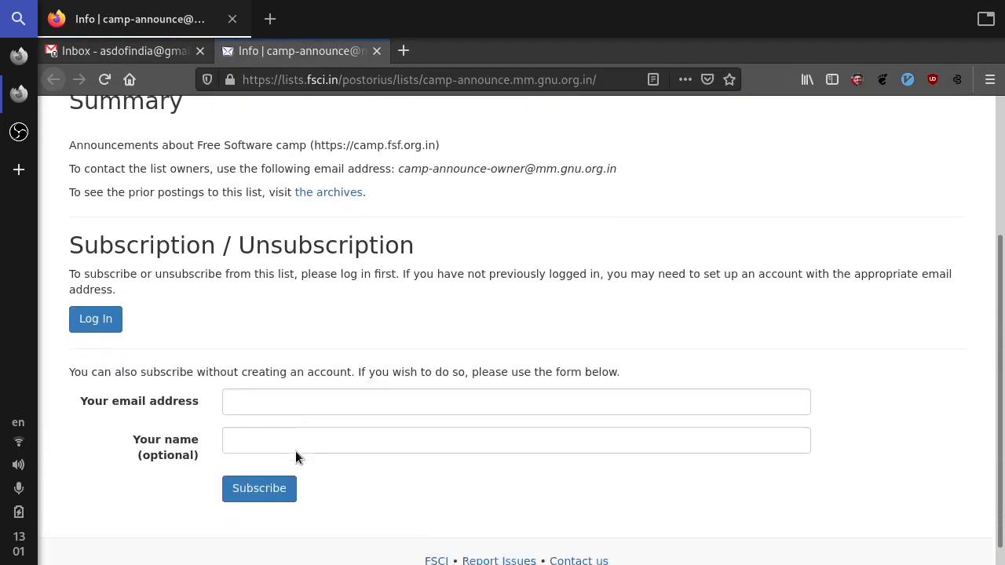
scroll(100, 401, up, 2)
click(96, 388)
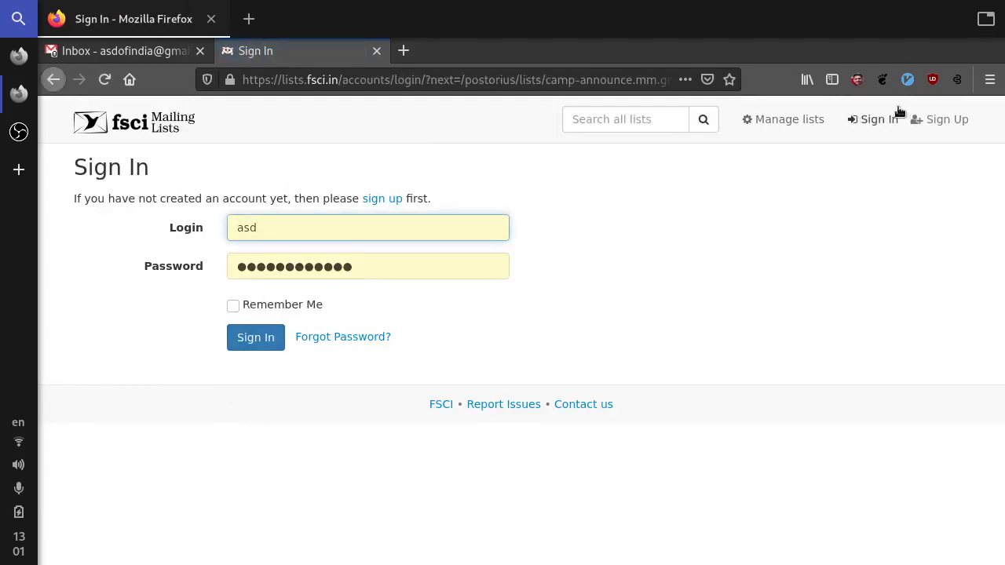
click(303, 305)
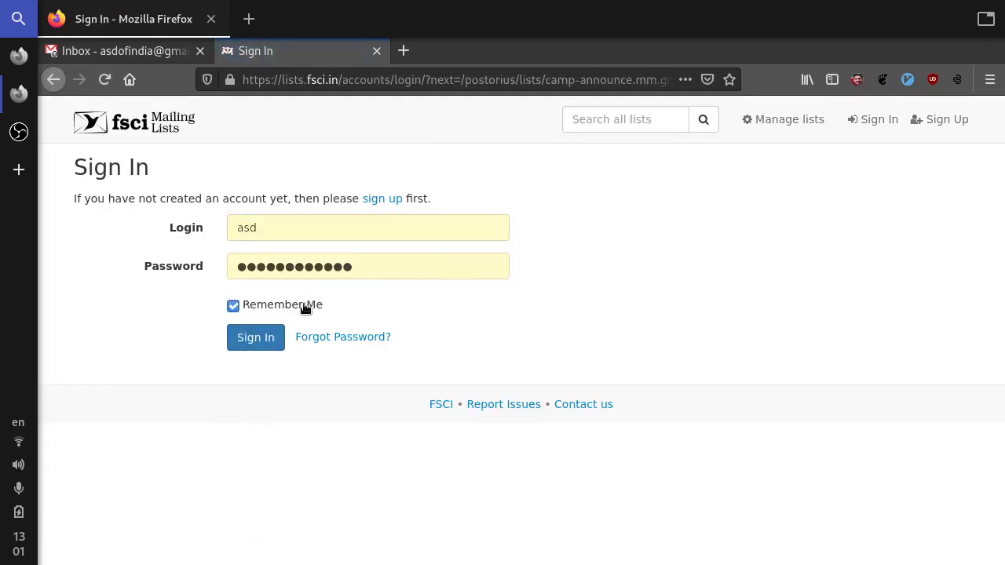
click(281, 308)
click(269, 339)
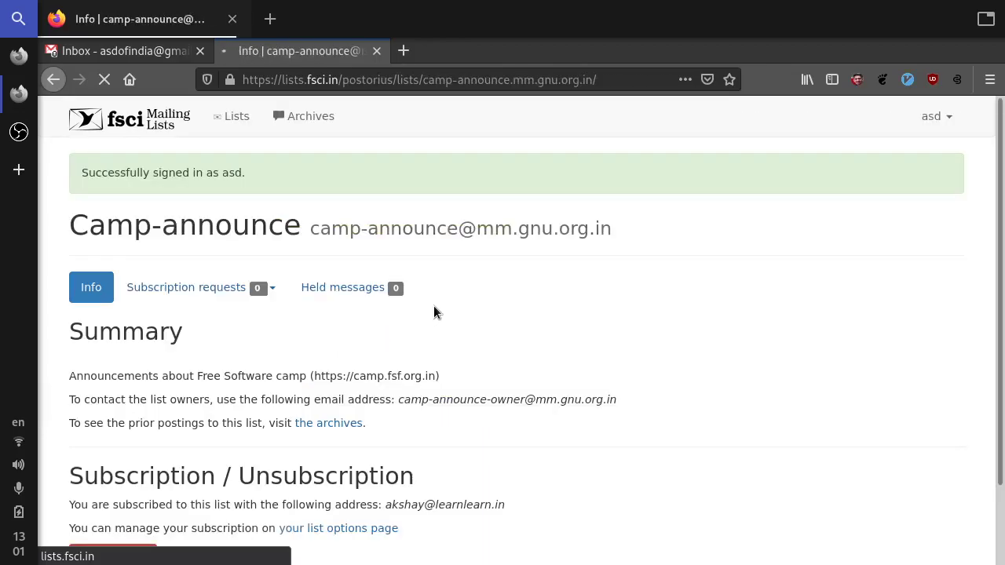
- Unsubscribe the signed-in account's email address from Camp-announce and reload the list page
scroll(314, 408, down, 2)
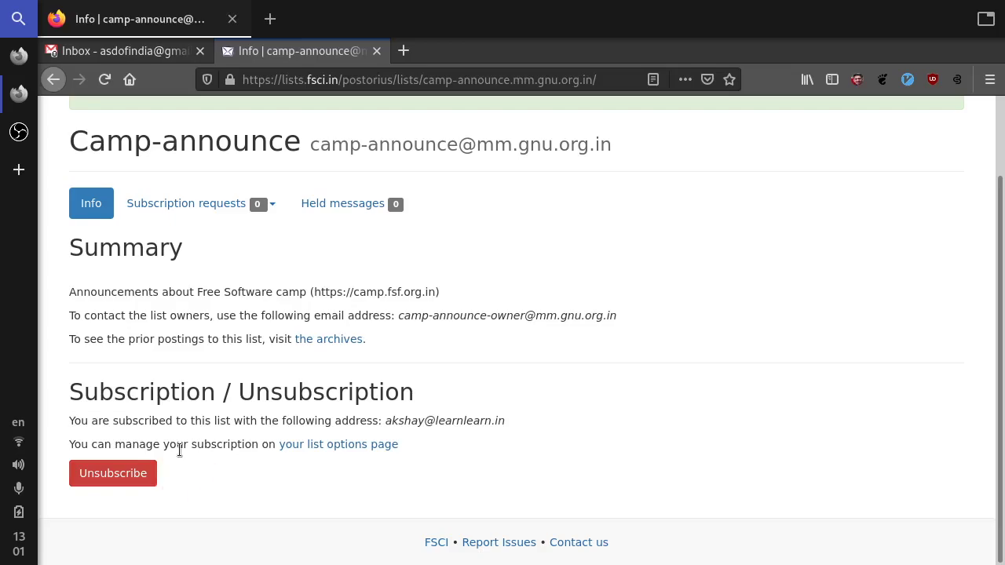
click(140, 474)
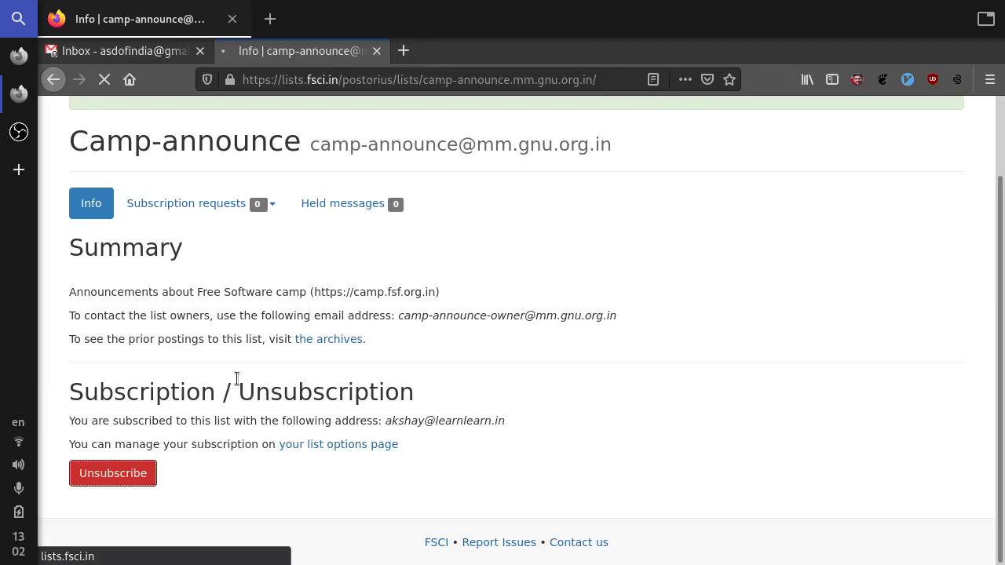
scroll(239, 392, down, 4)
scroll(150, 406, up, 1)
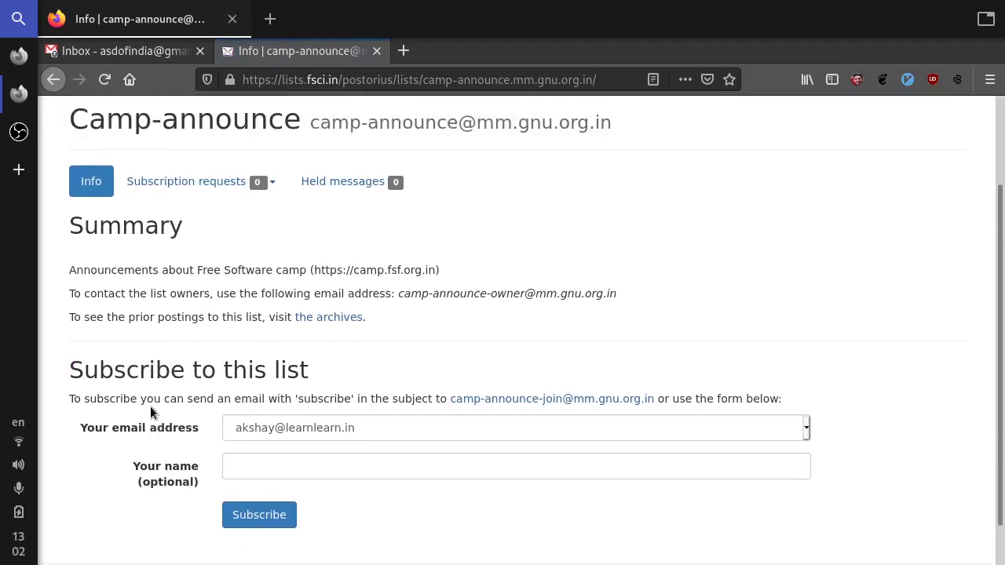
scroll(157, 393, up, 1)
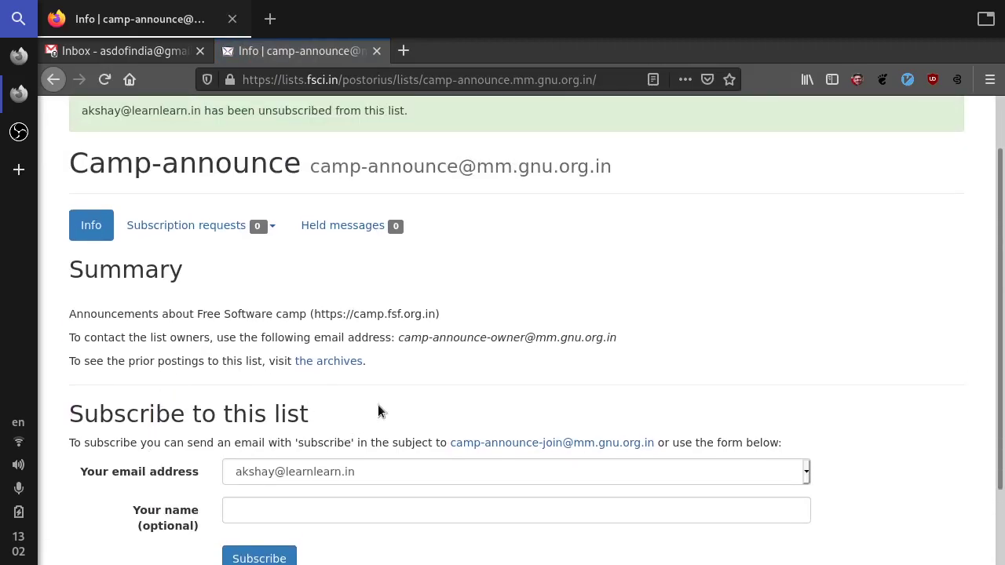
scroll(471, 400, up, 2)
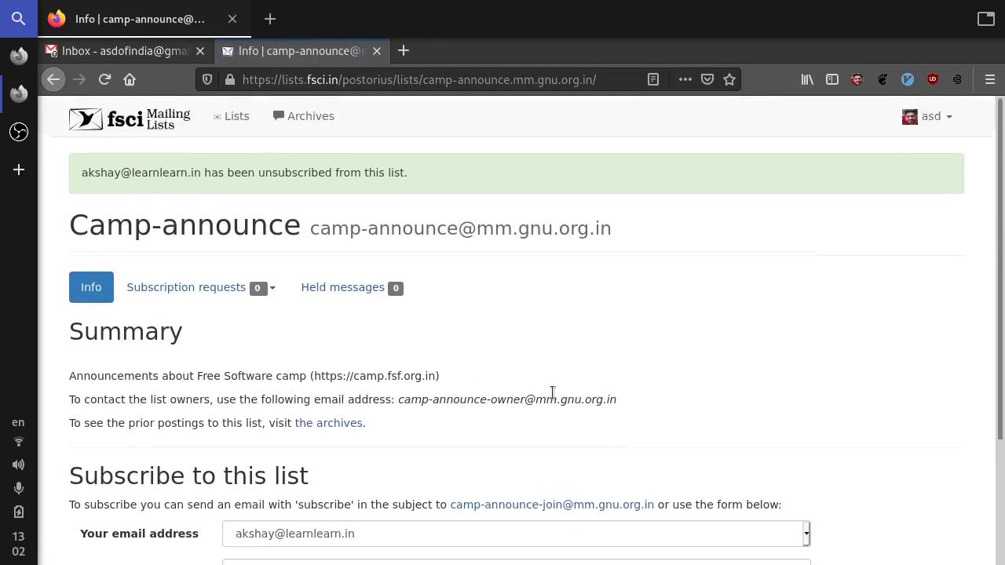
click(102, 79)
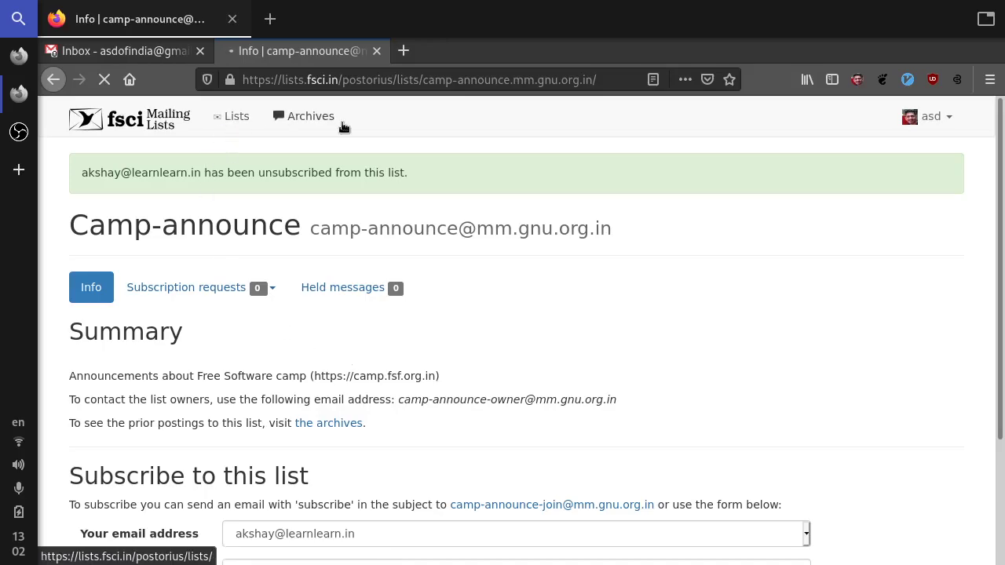
- Subscribe to Camp-announce while signed in, keeping the account's email address and entering the subscriber's first name
scroll(334, 406, down, 2)
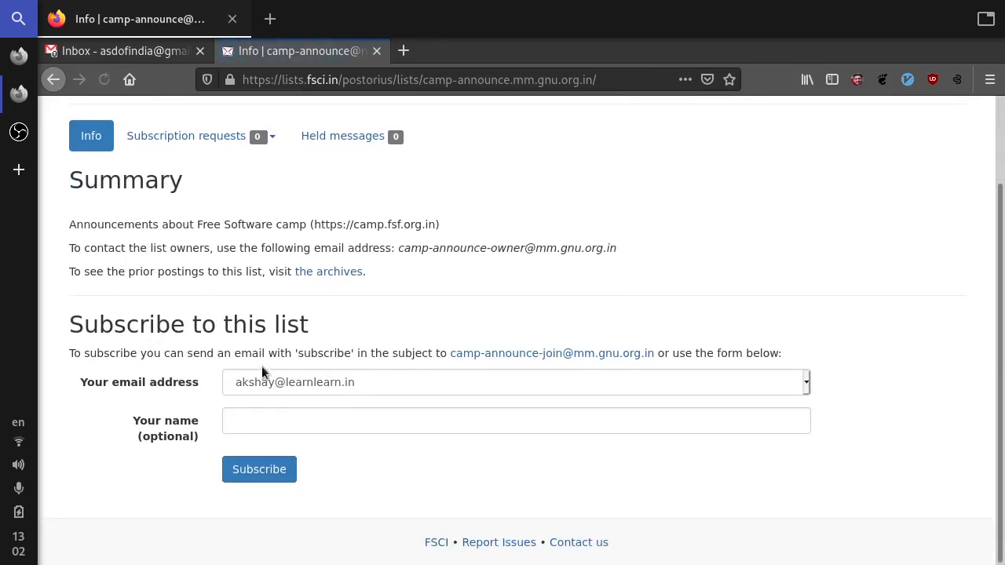
scroll(808, 227, up, 2)
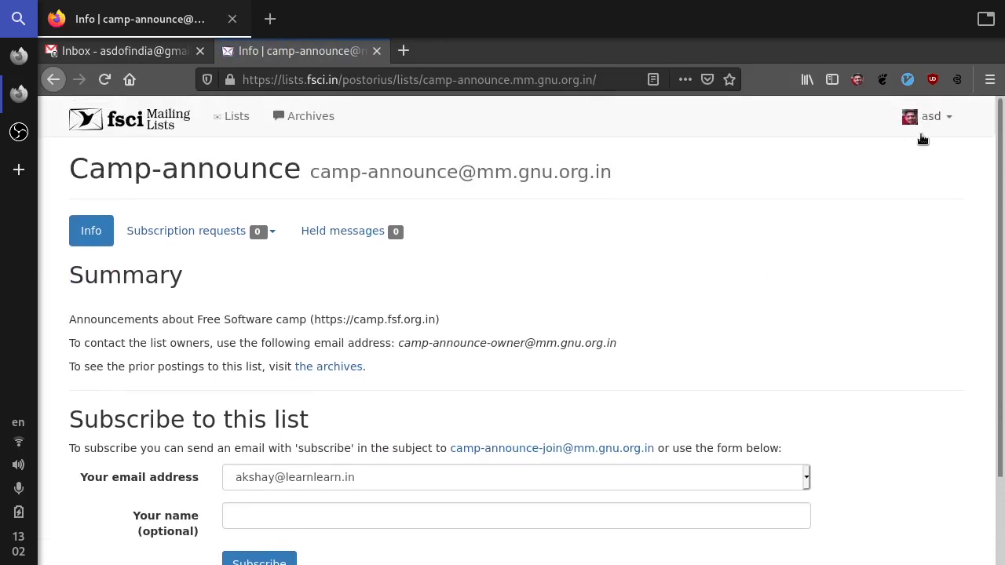
scroll(299, 377, down, 2)
click(280, 381)
click(278, 377)
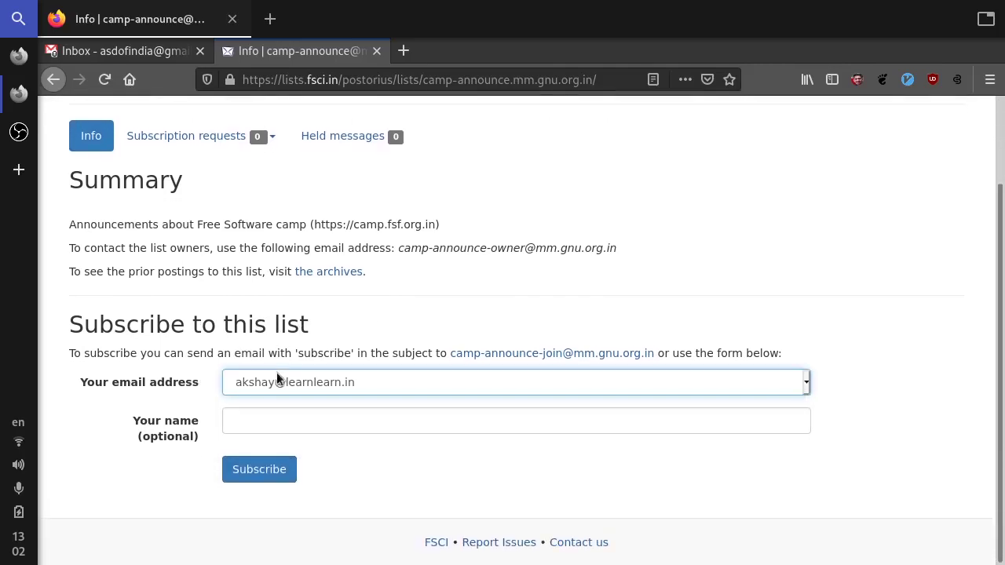
click(256, 420)
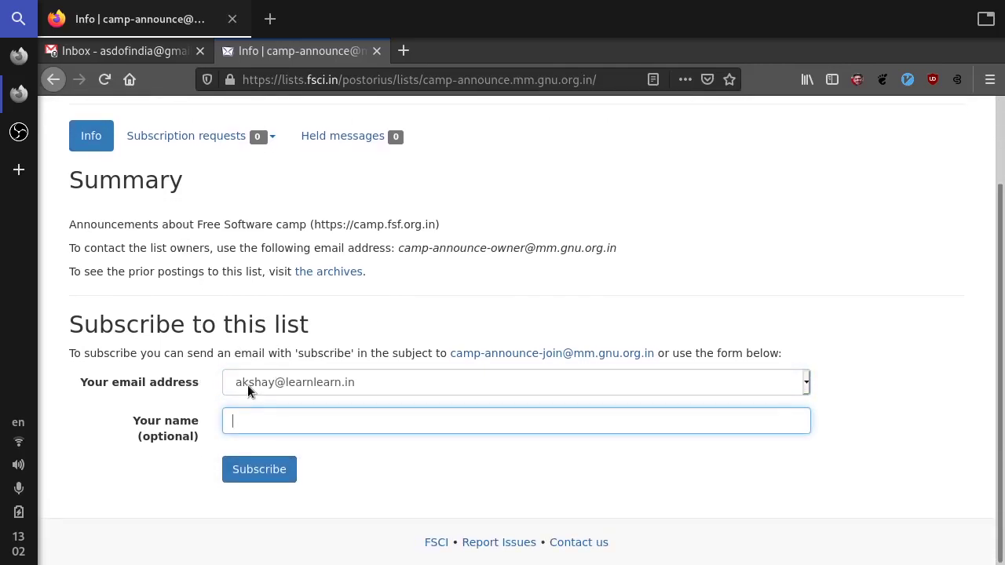
text(Akshay)
click(277, 472)
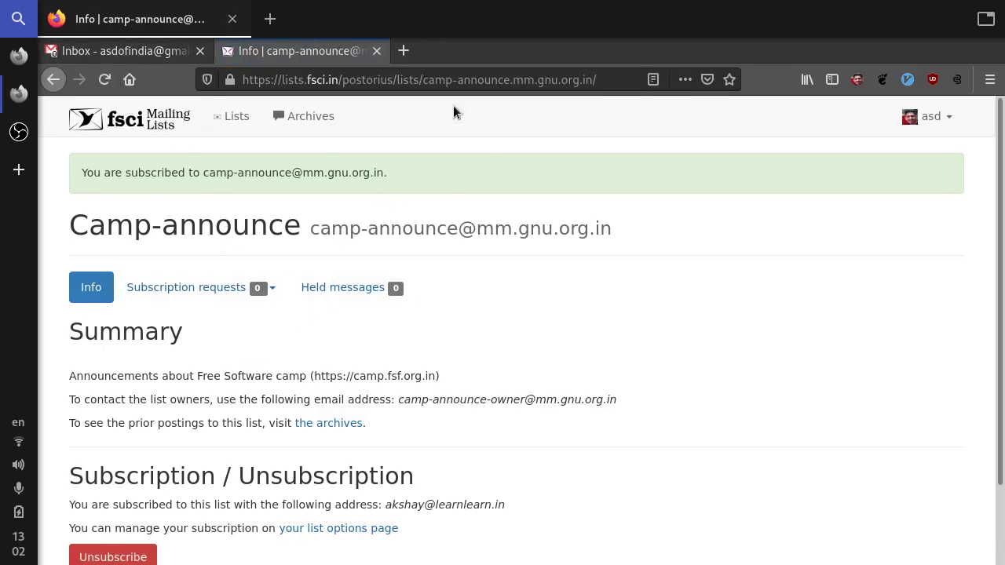
click(909, 116)
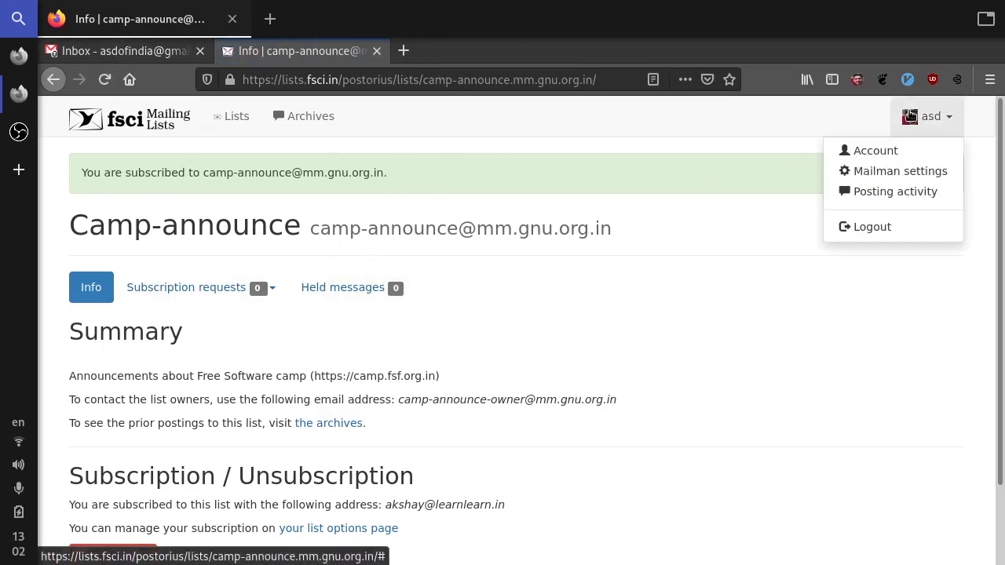
click(714, 207)
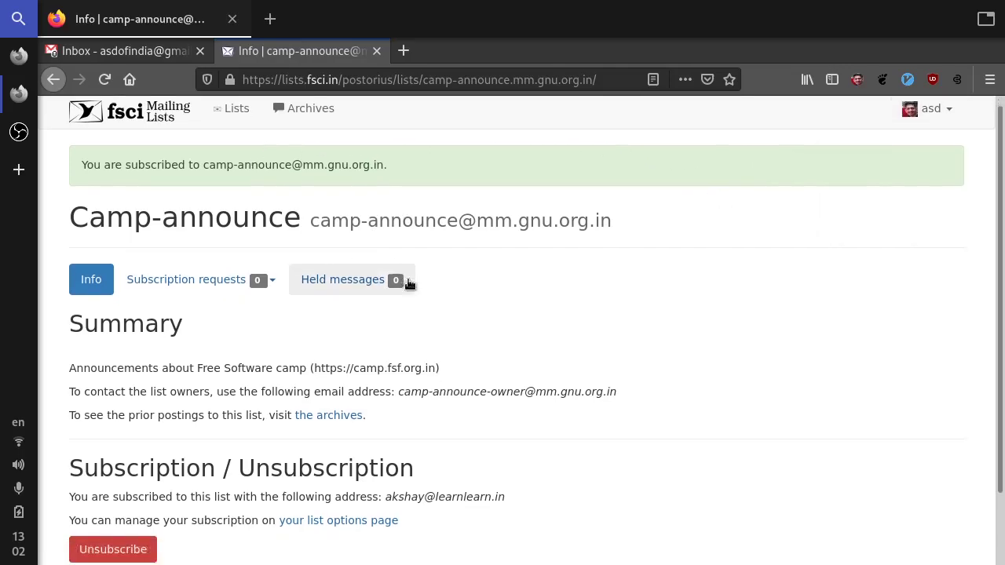
scroll(349, 397, down, 2)
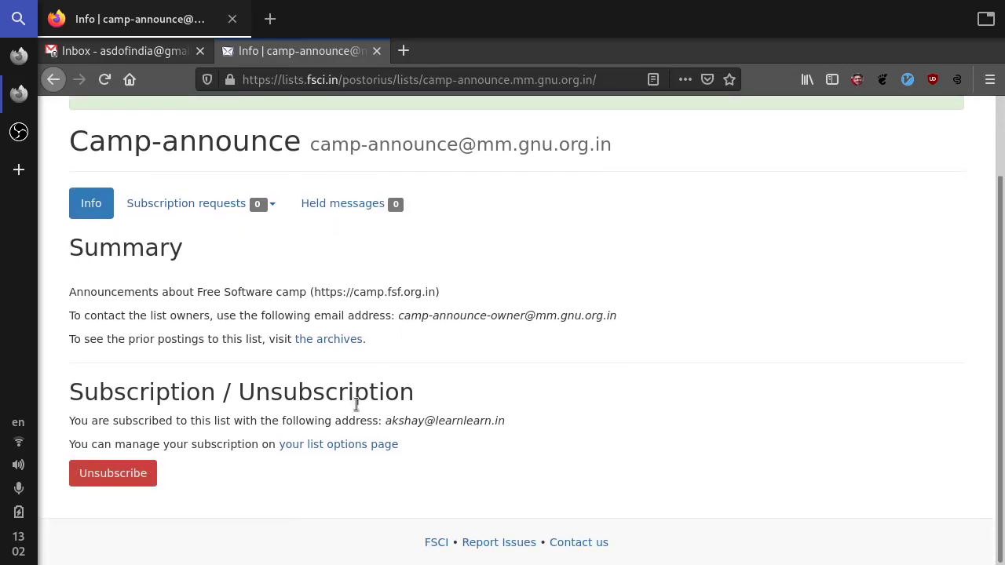
- Switch to Thunderbird and read the Camp-announce welcome email received at the account's address
key(super)
text(thu)
key(Escape)
key(Escape)
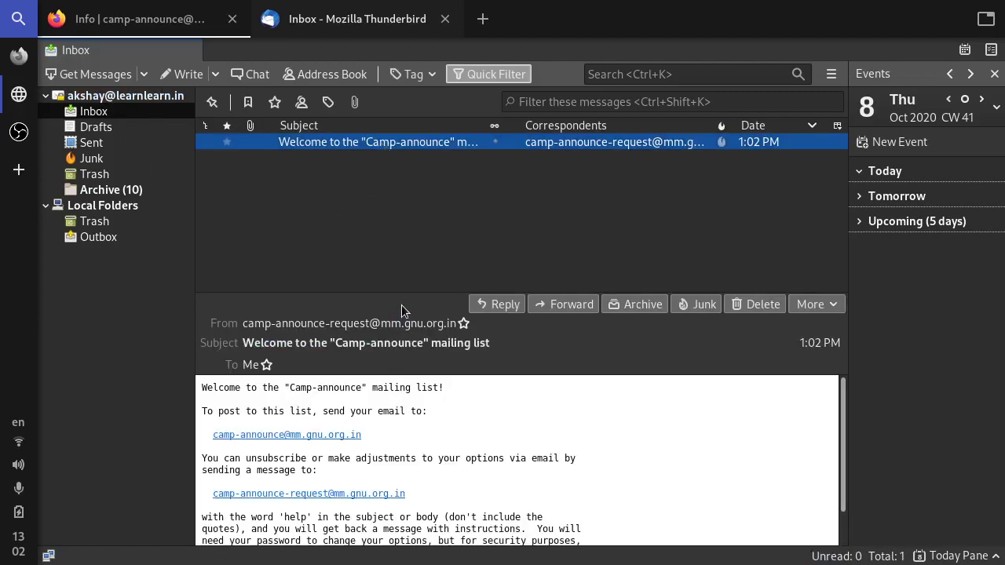
scroll(299, 459, down, 1)
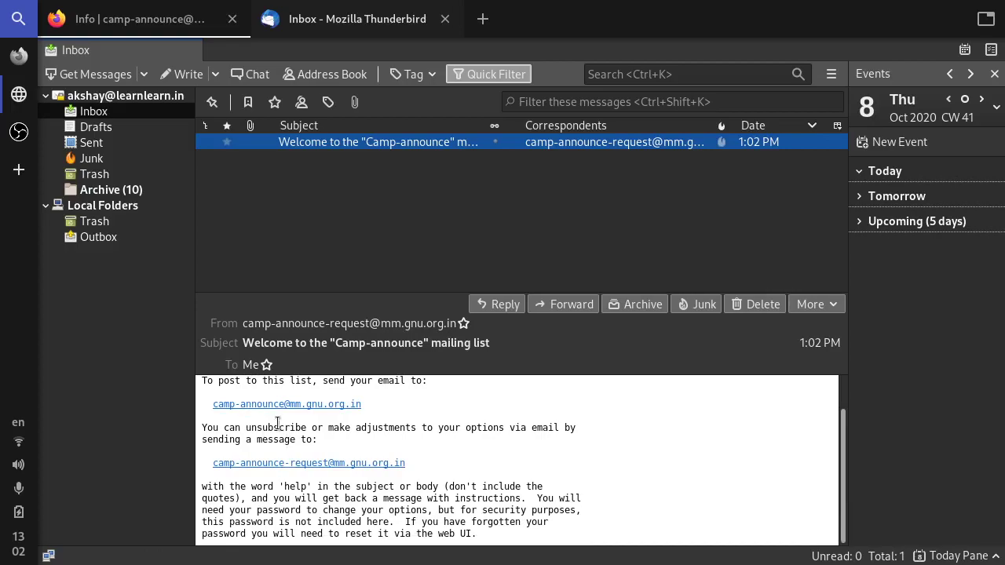
scroll(275, 432, up, 1)
scroll(425, 457, down, 1)
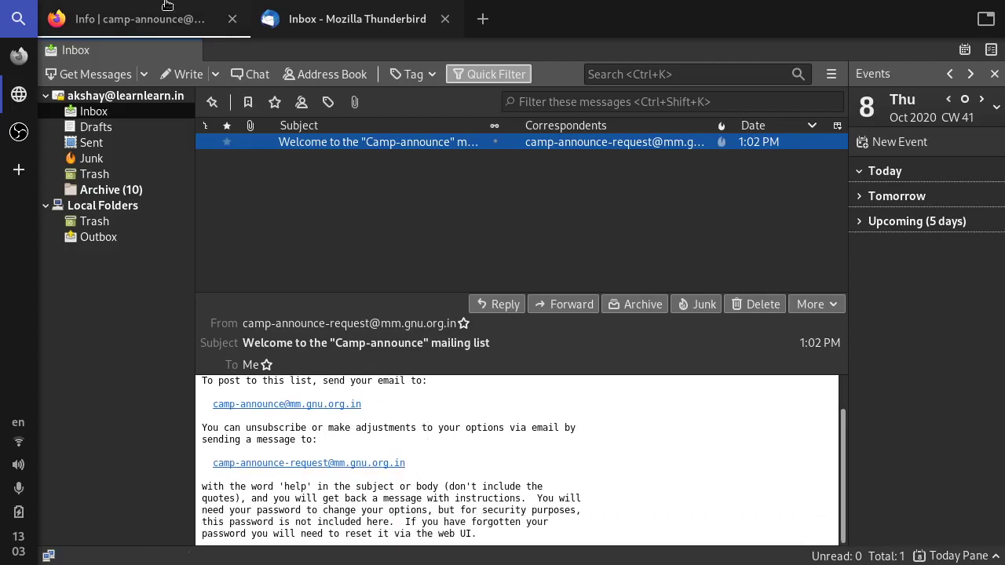
- Return to Firefox, visit the Camp-announce archives, and open the thread "Free Software Camp 2020 Launched On Software Freedom Day"
click(197, 11)
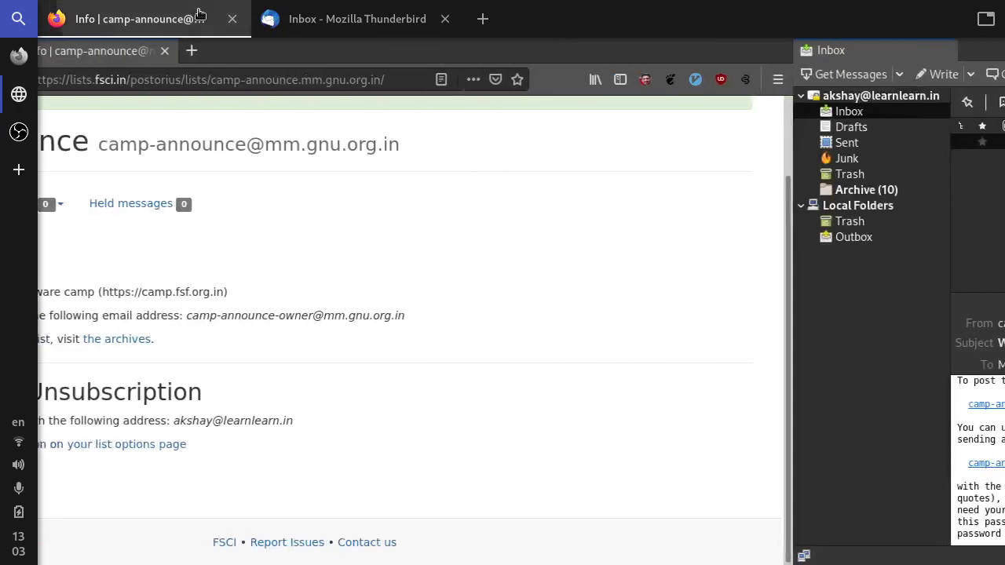
scroll(393, 345, up, 1)
scroll(287, 471, down, 1)
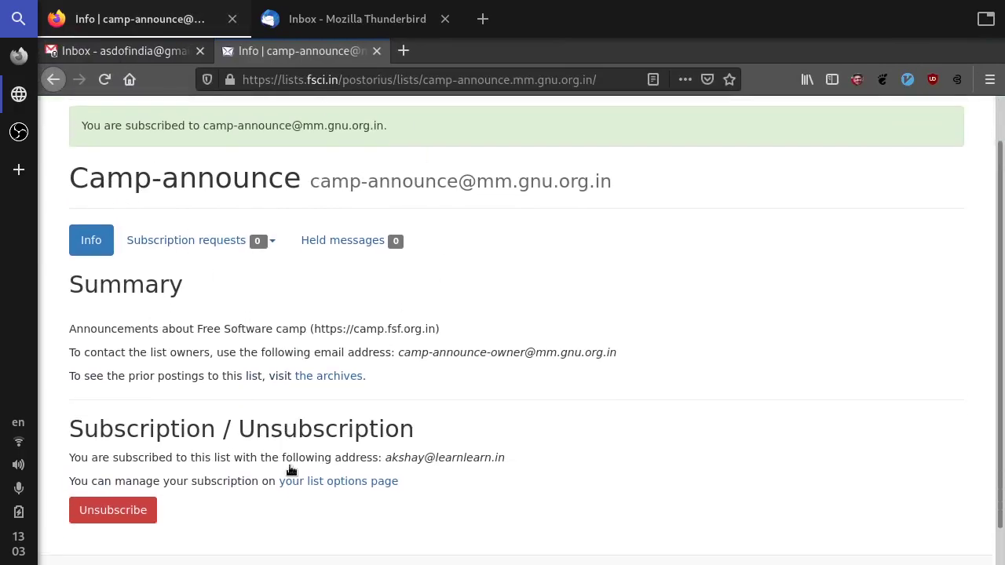
click(326, 340)
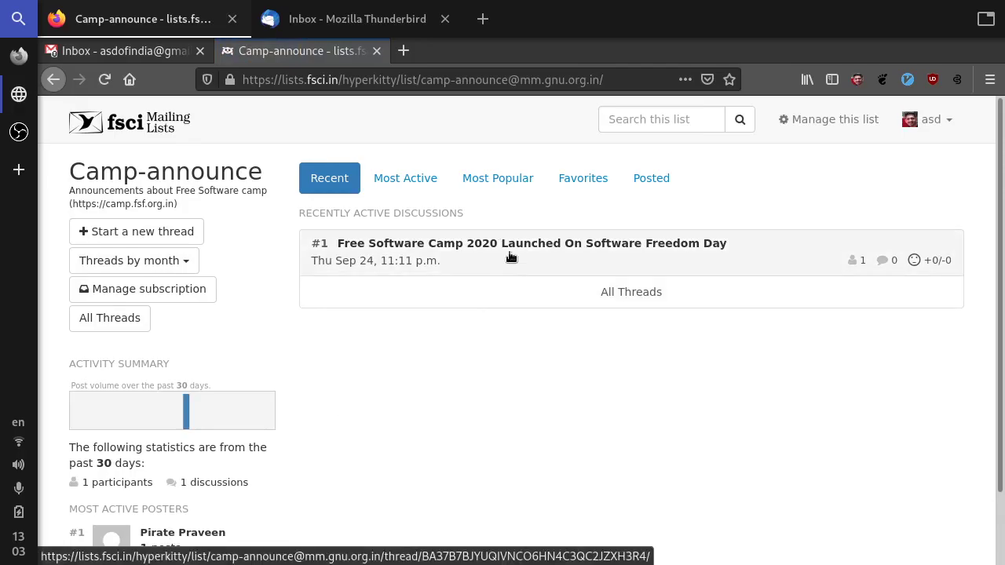
click(433, 256)
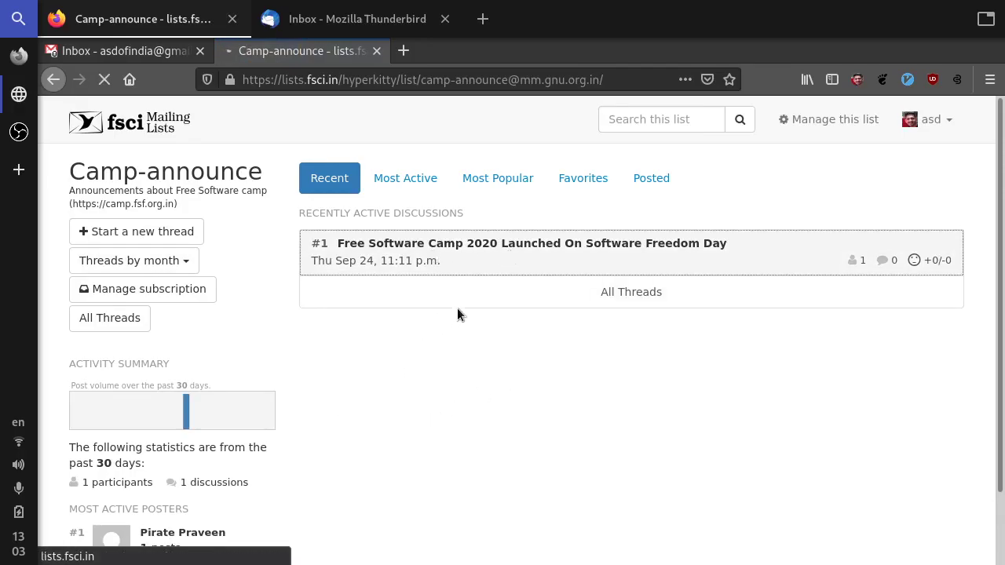